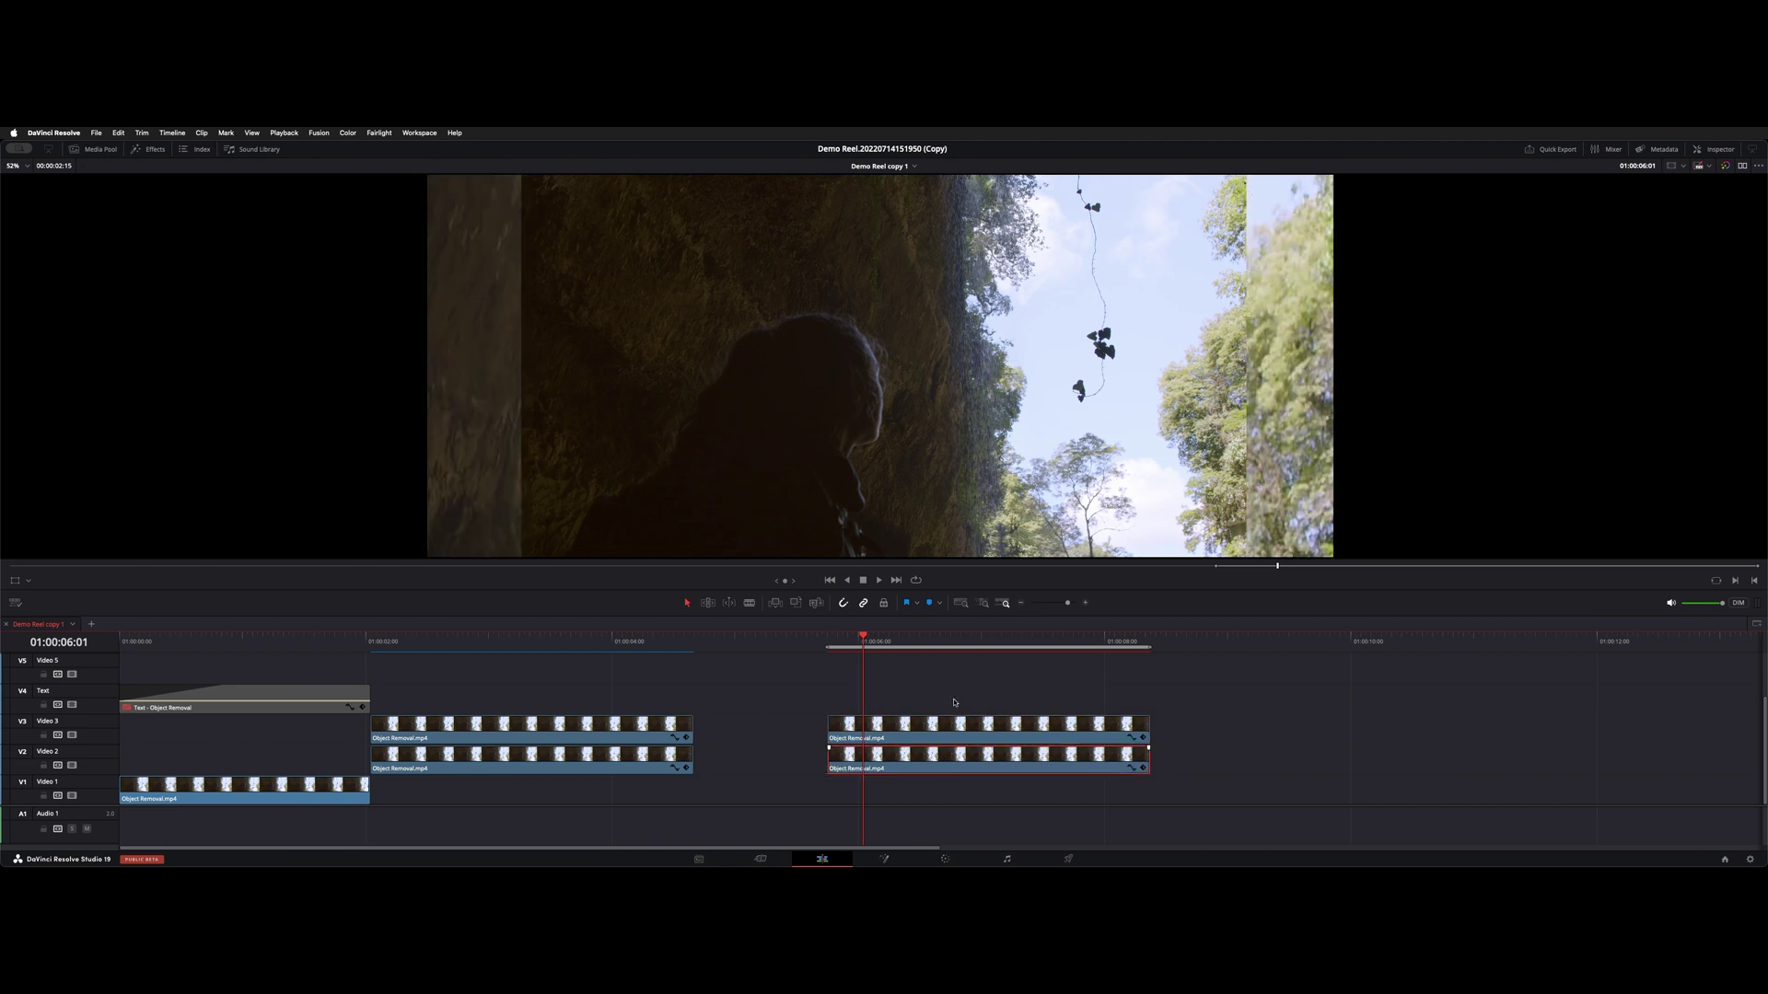
# Toggle the upper Object Removal.mp4 clip on Video 3 off and on to compare it with the clip beneath it
pyautogui.press('d')
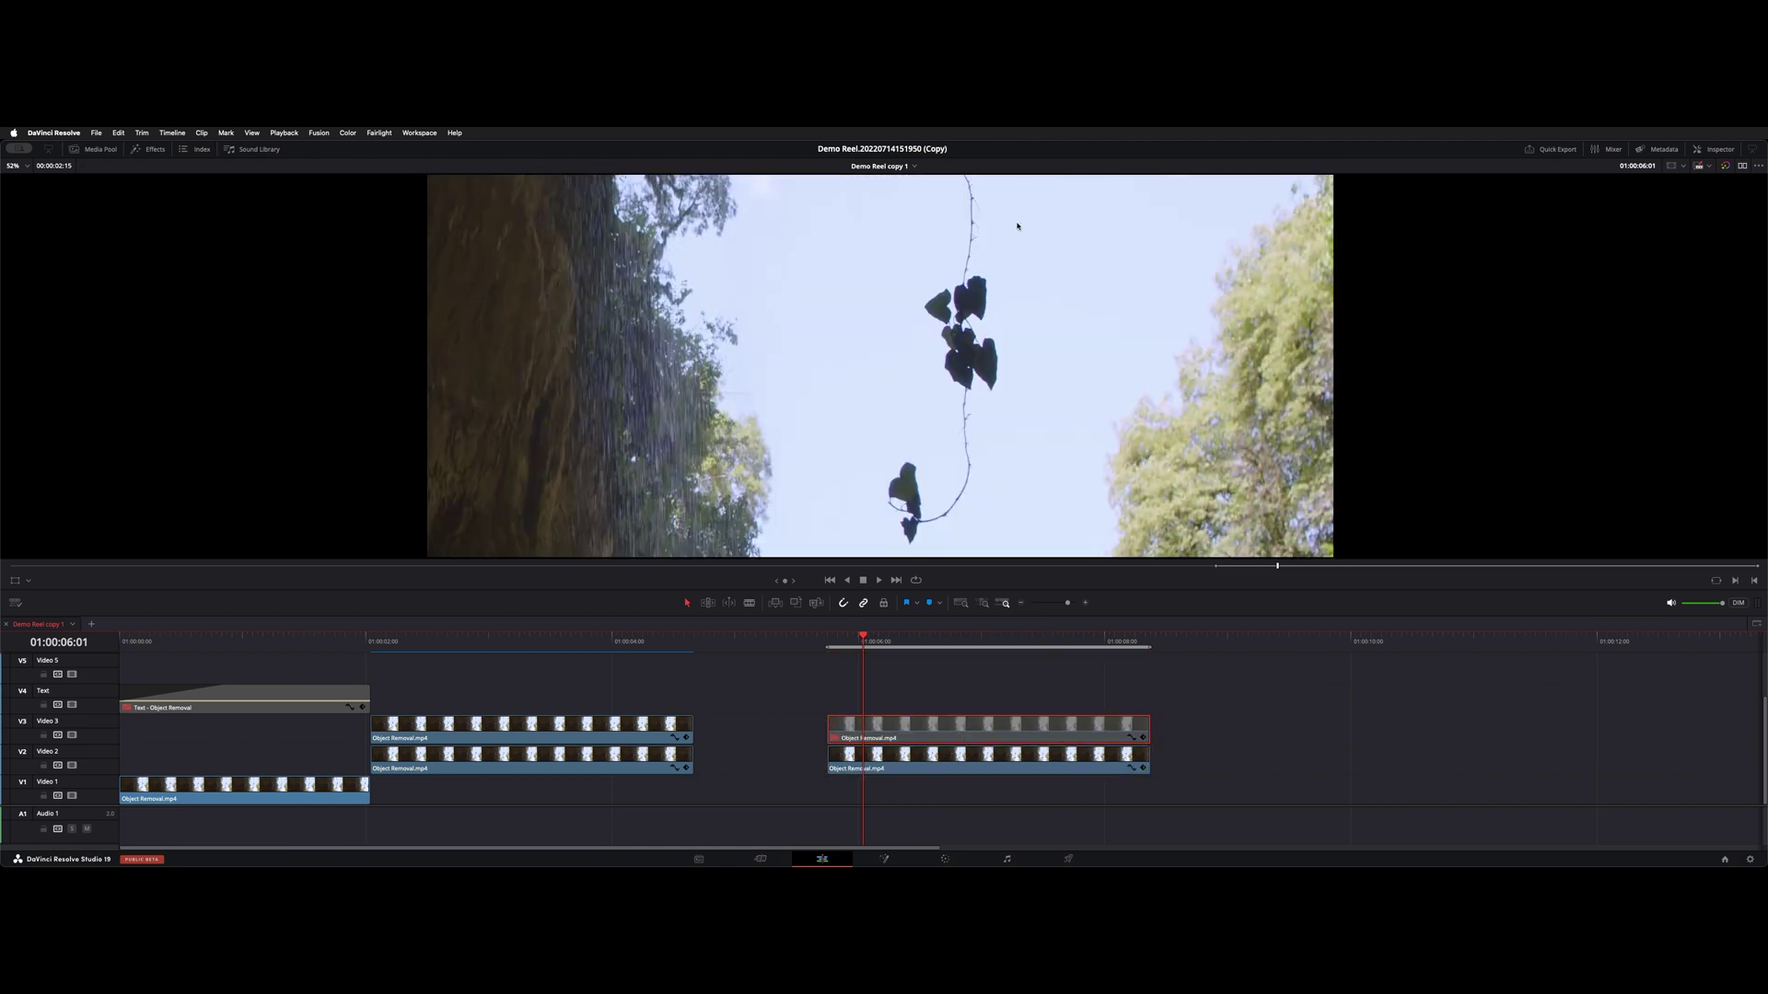
pyautogui.press('d')
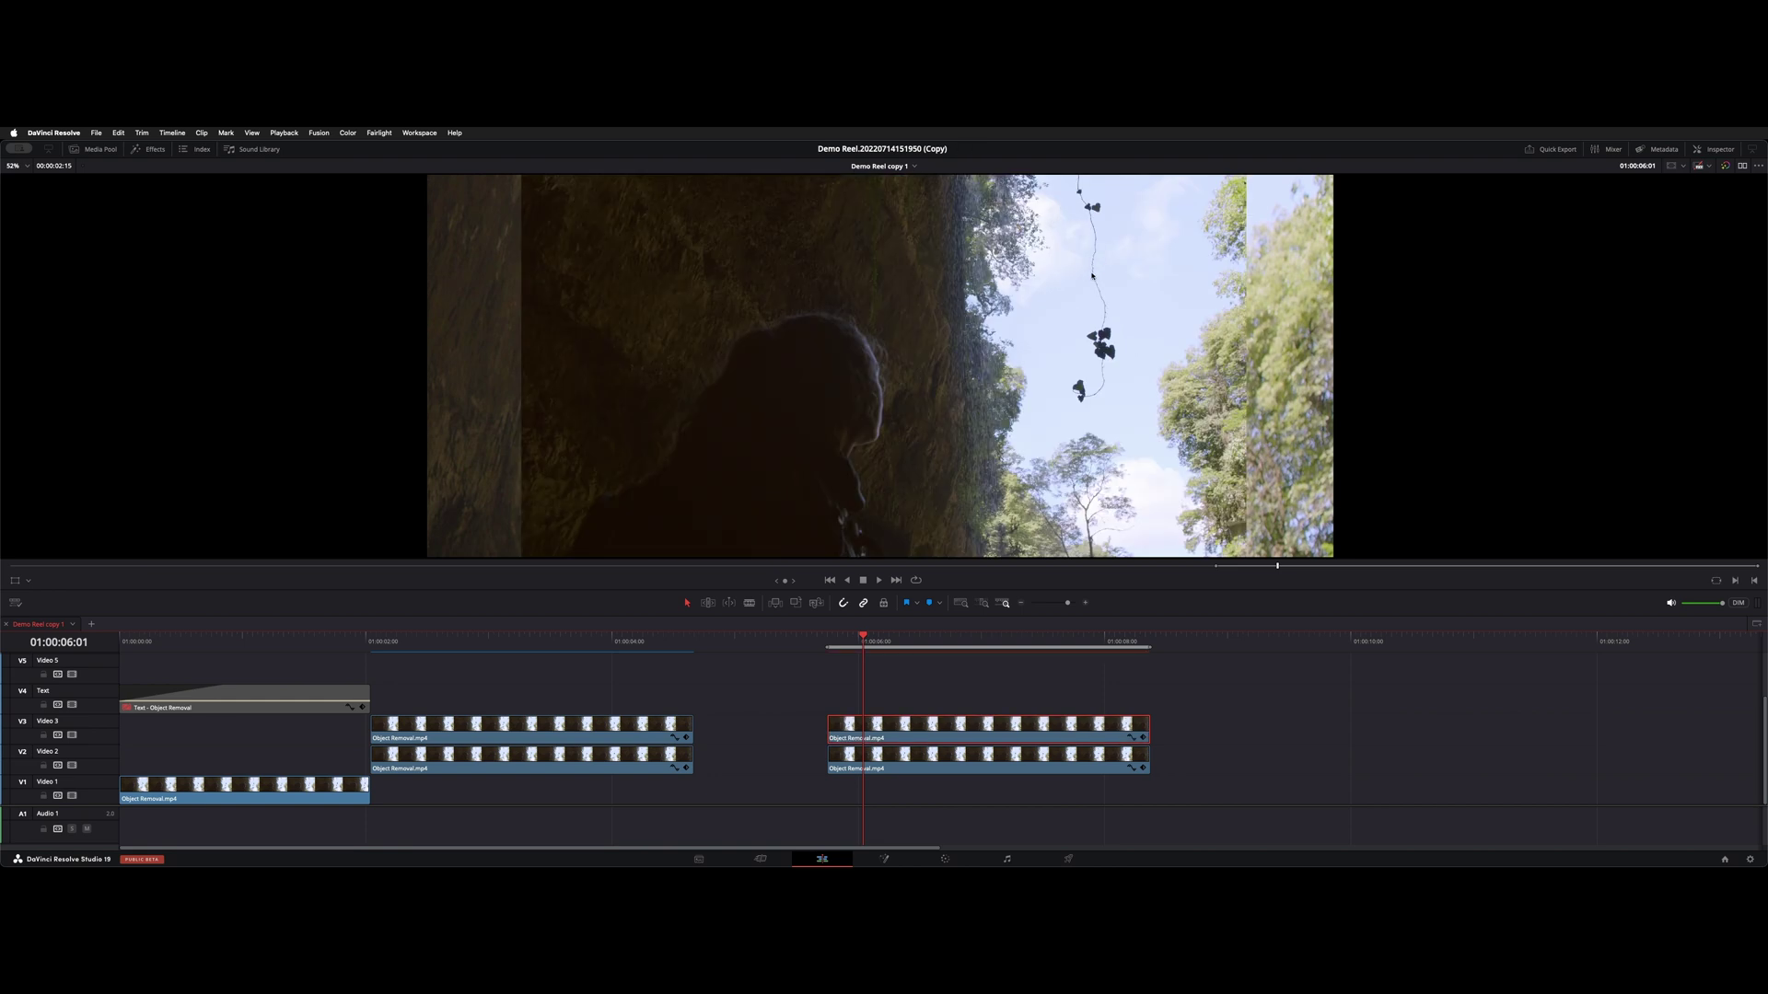
pyautogui.press('d')
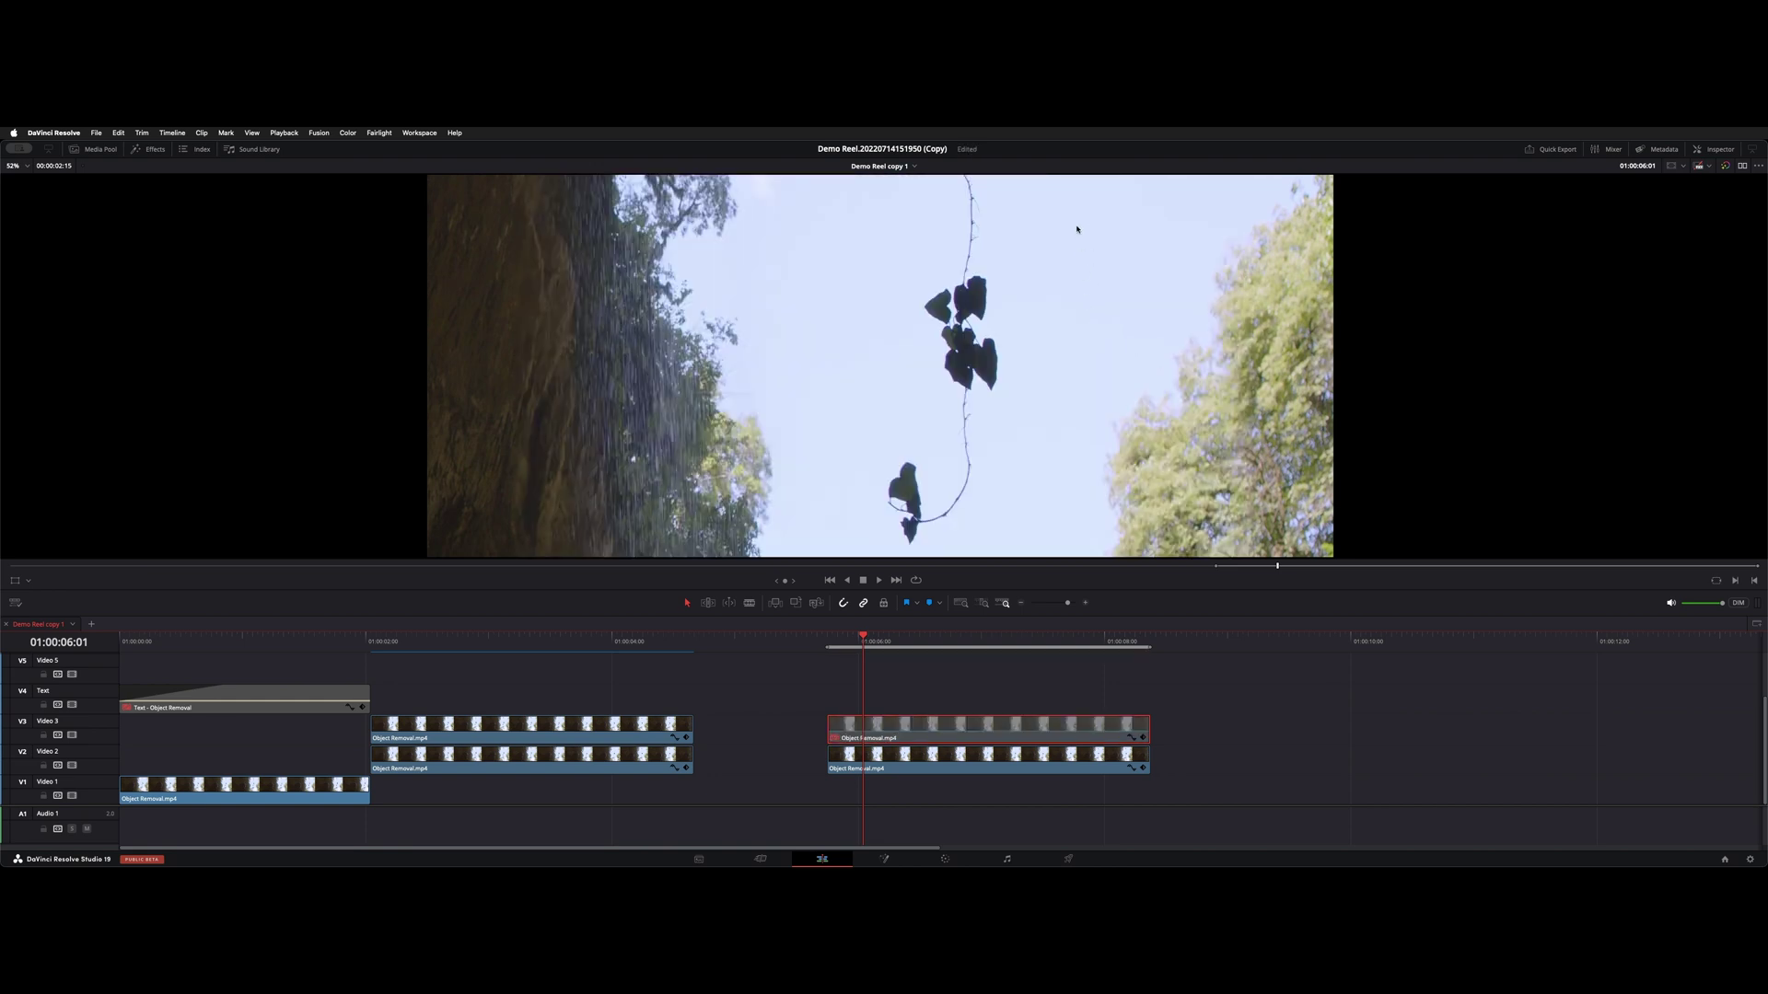
pyautogui.press('d')
pyautogui.press('d')
pyautogui.press('d')
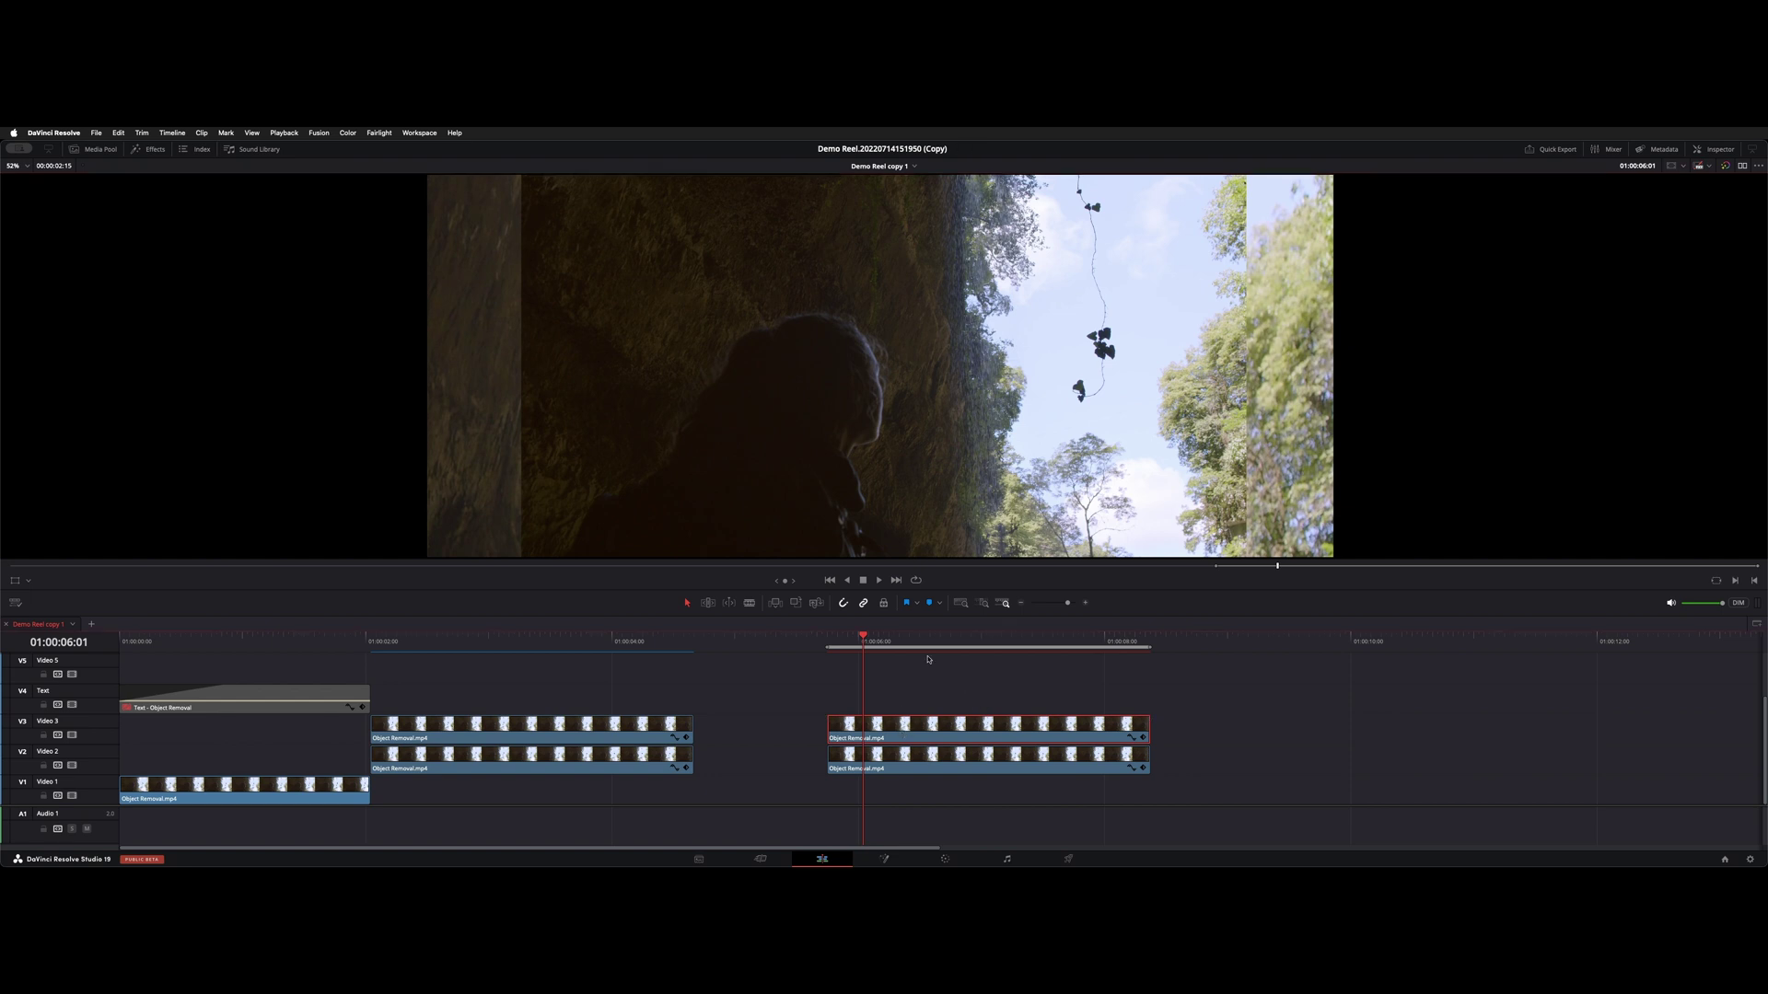
# On the Color page, set up the upper clip's node graph with an alpha output and one serial node connected to both outputs
pyautogui.hotkey('shift', '6')
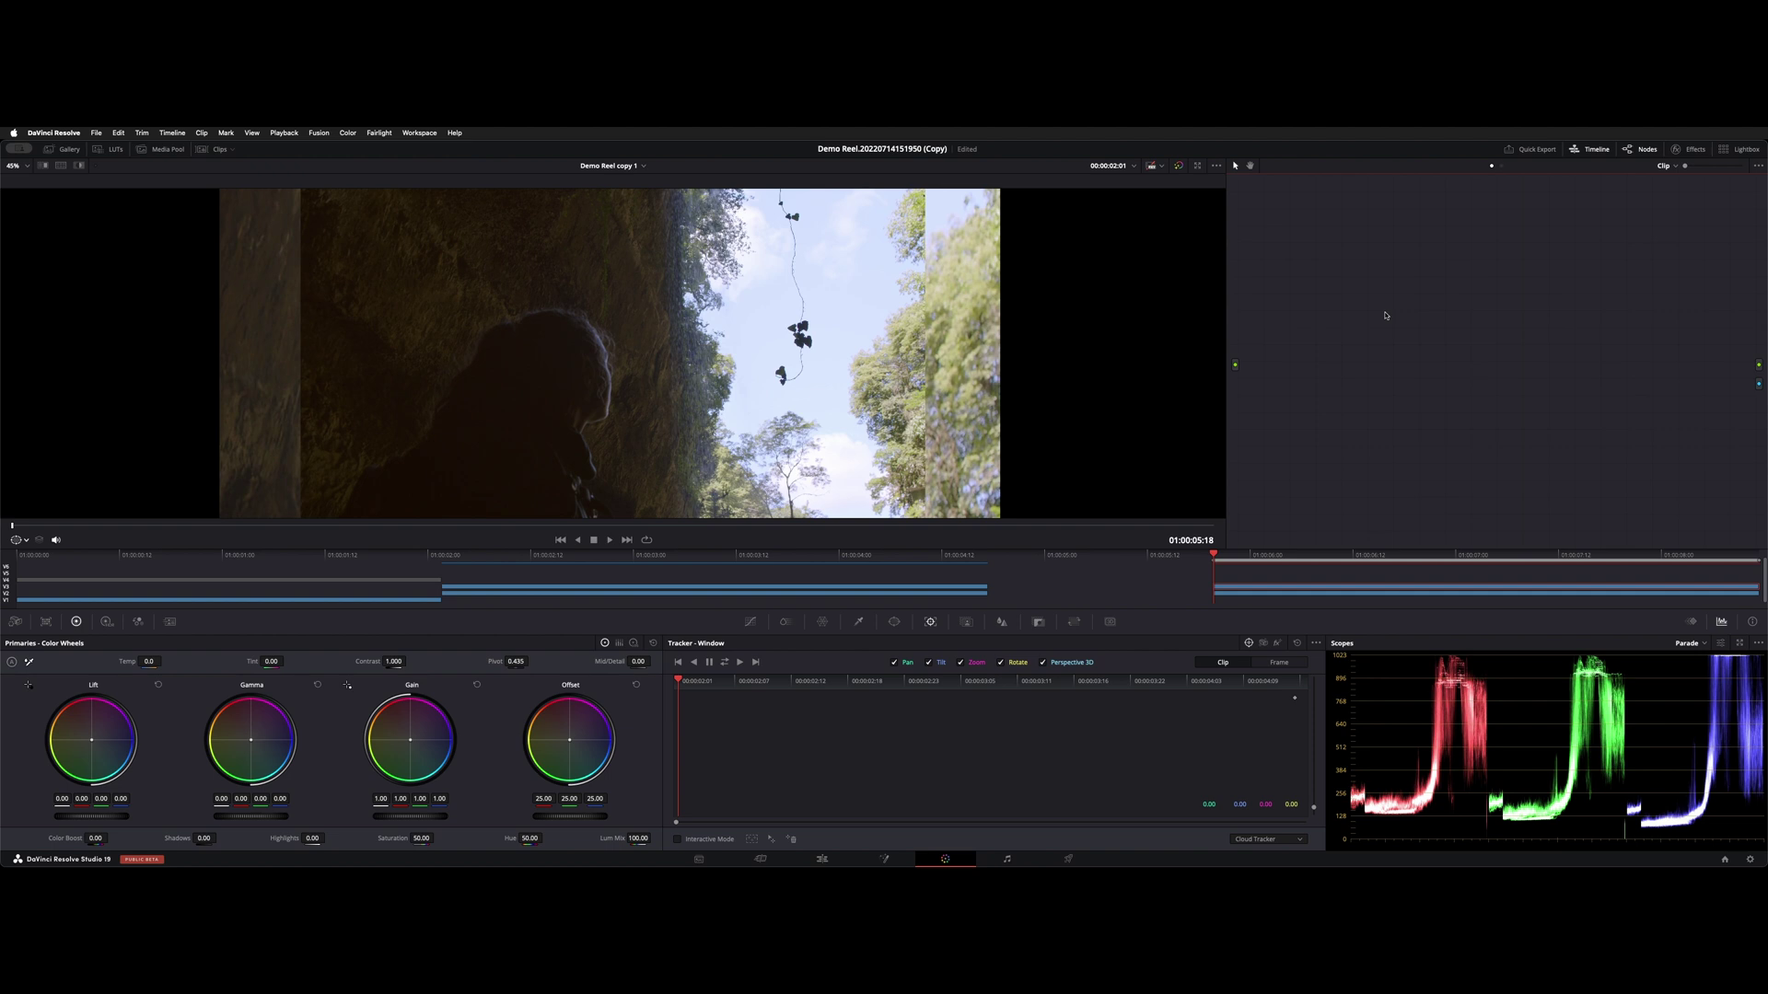
pyautogui.rightClick(1293, 348)
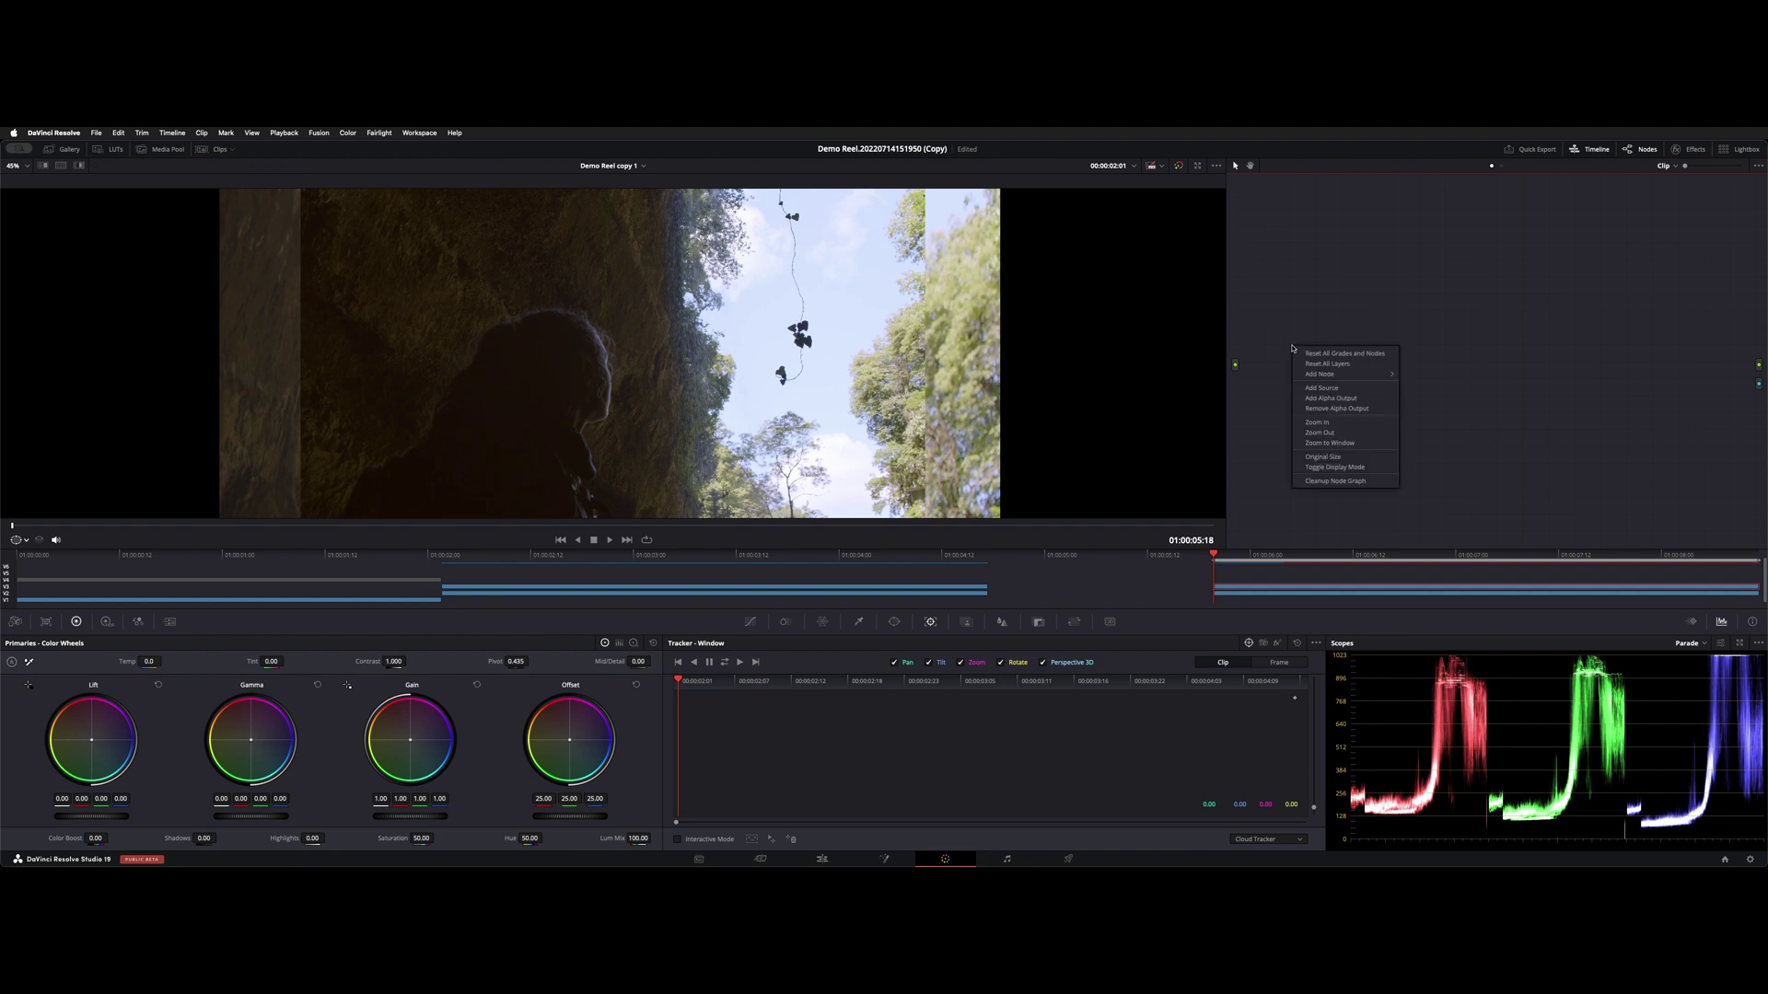
pyautogui.click(1733, 405)
pyautogui.rightClick(1295, 377)
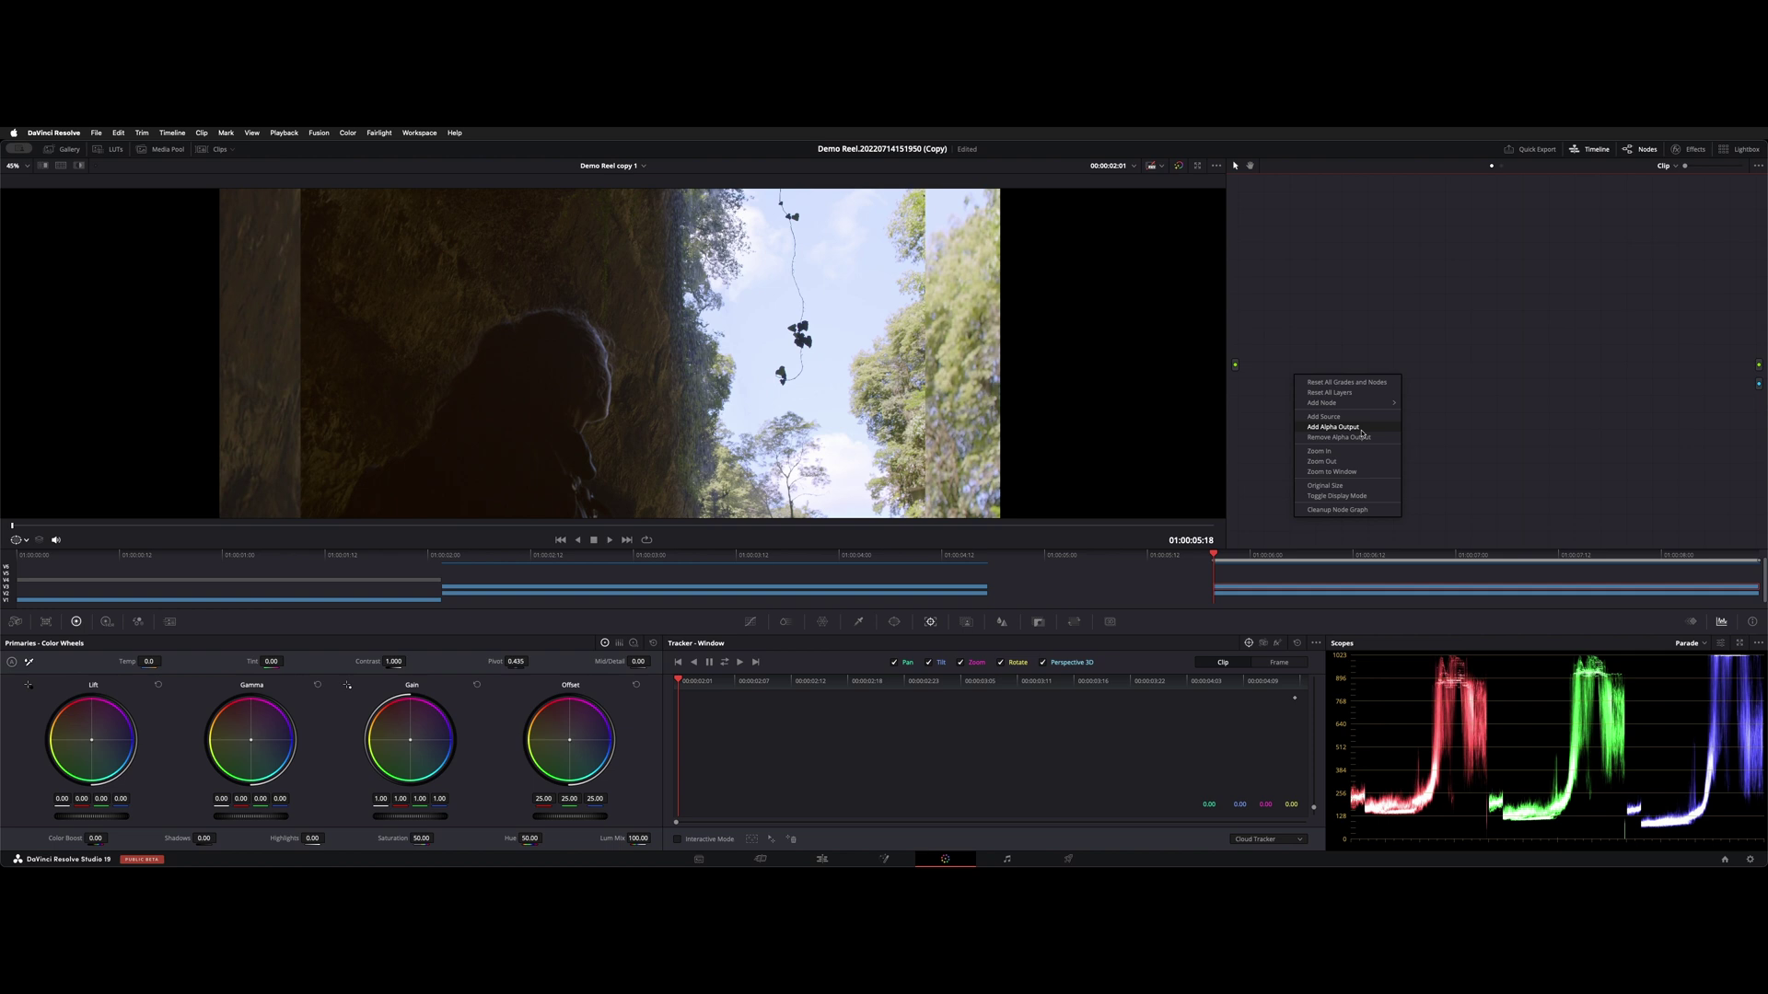
pyautogui.click(1757, 387)
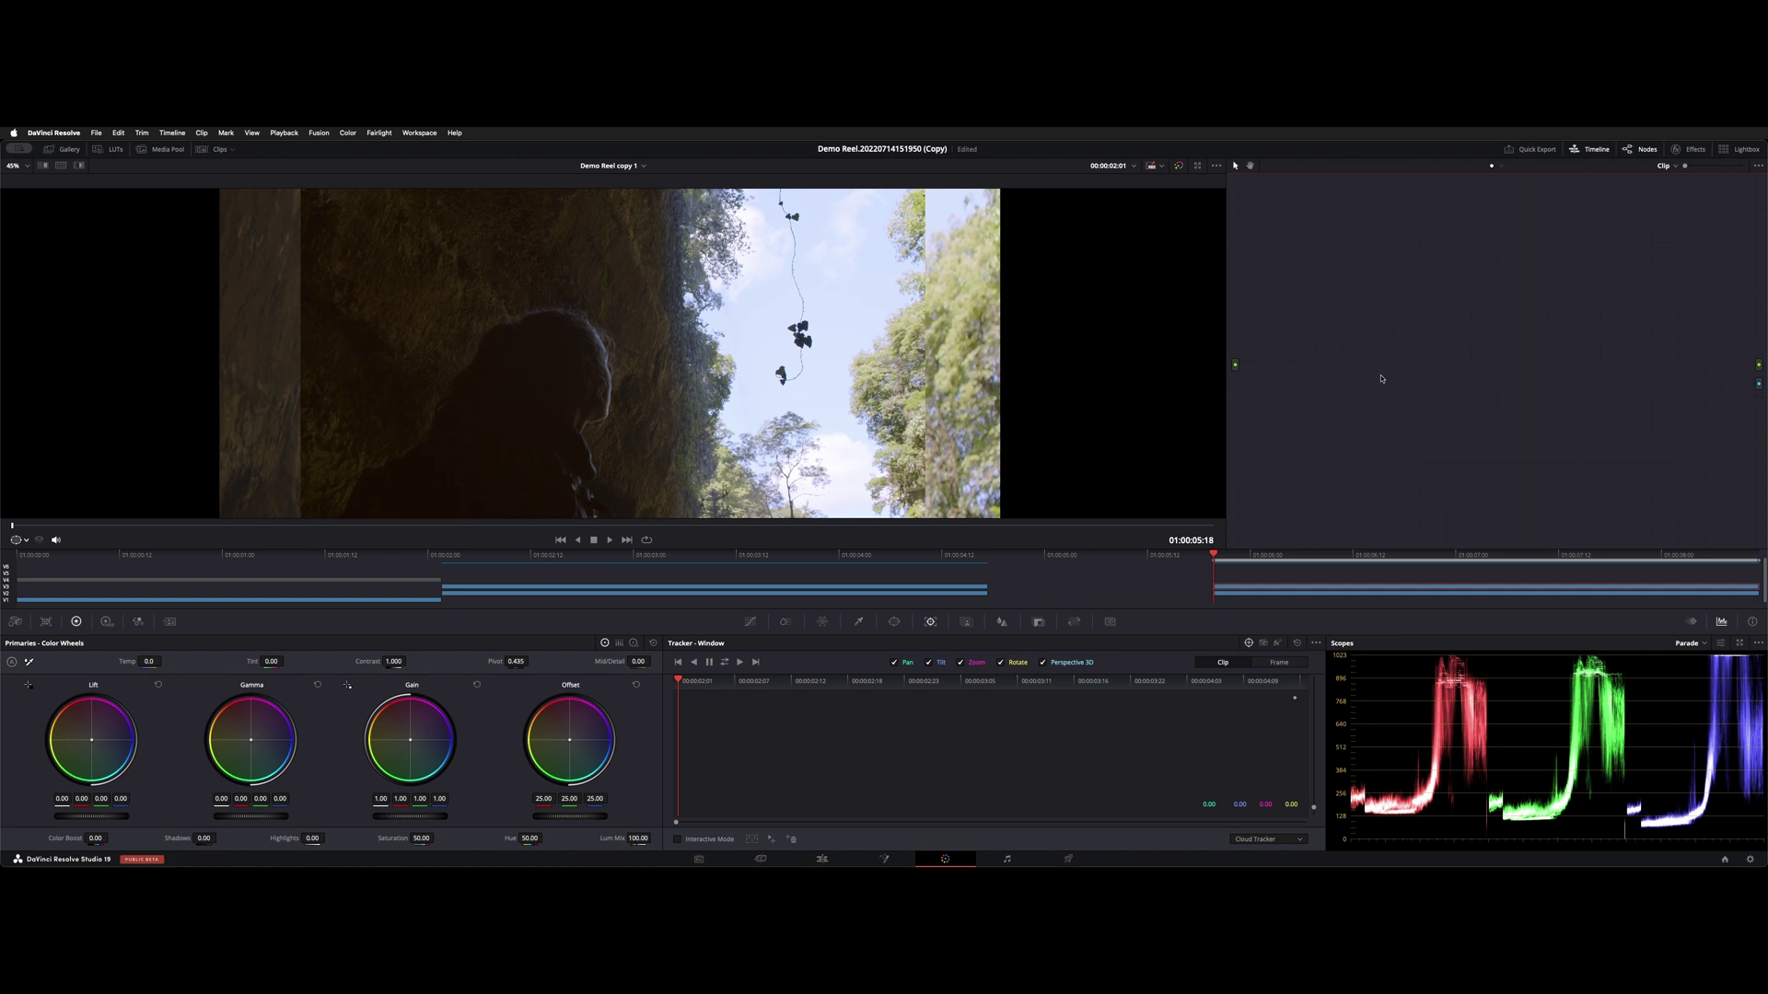
pyautogui.hotkey('alt', 's')
pyautogui.moveTo(1363, 295); pyautogui.dragTo(1333, 369)
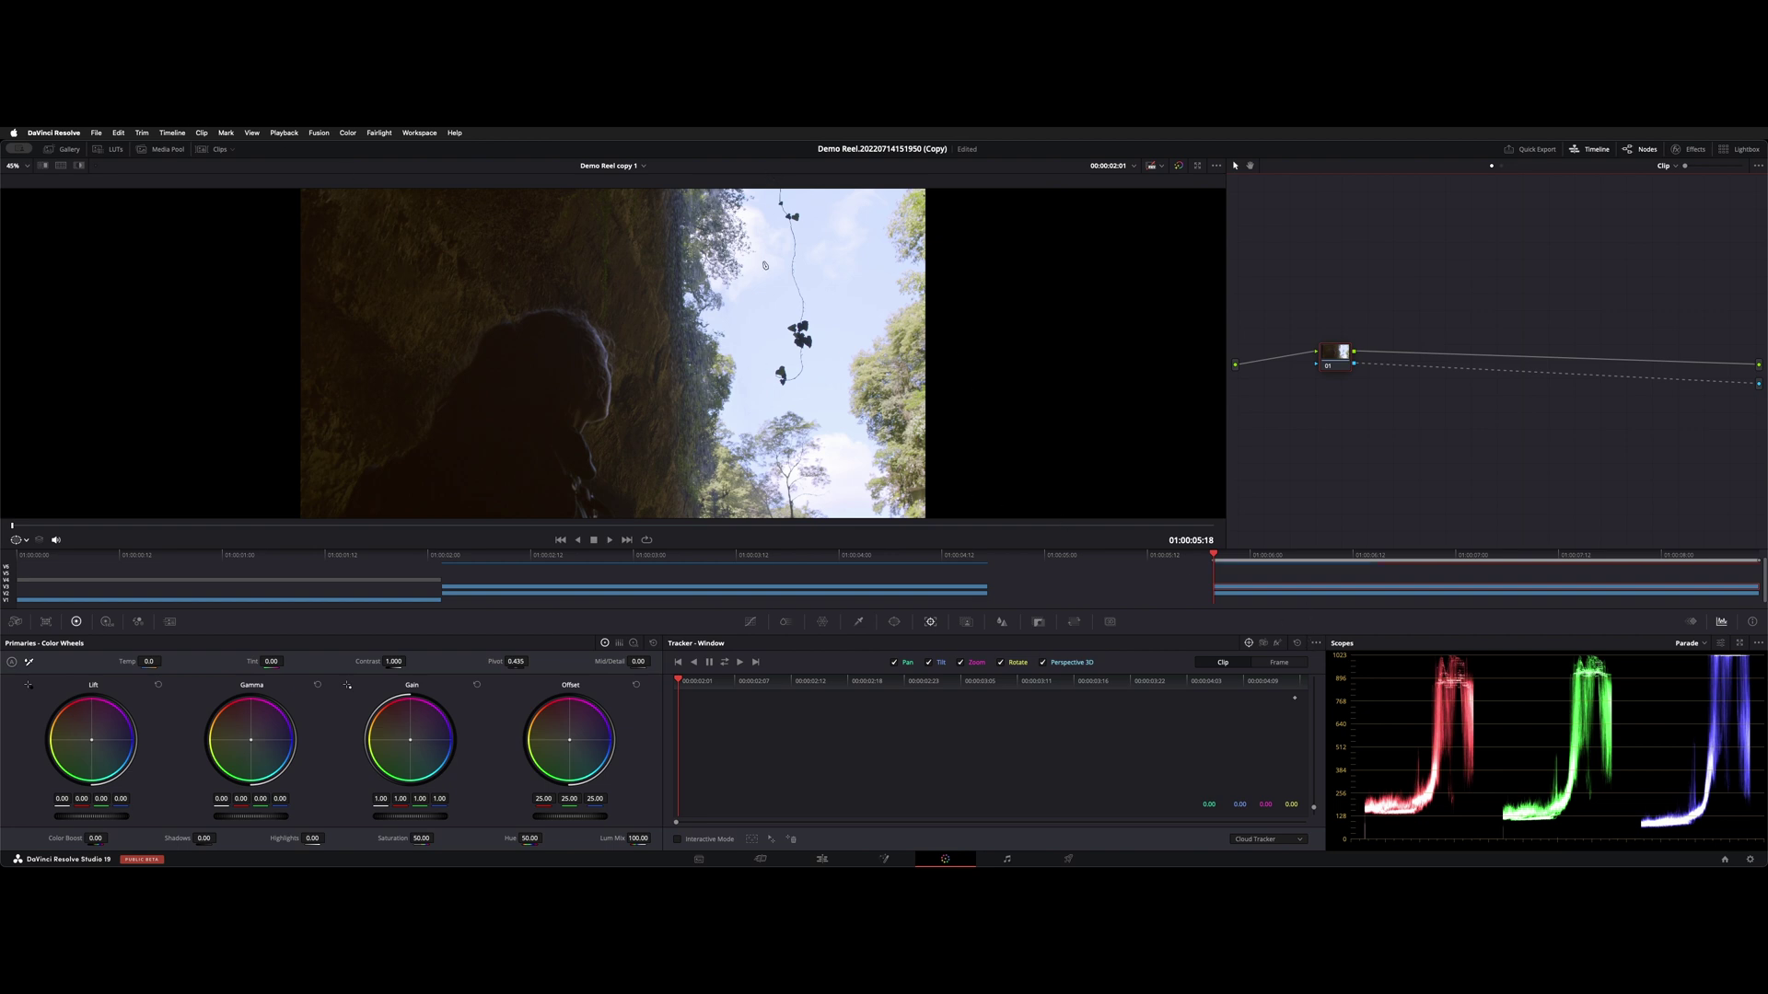
# Draw a closed curve window around the hanging vine, from above the frame's upper edge down around its lowest leaves
pyautogui.scroll(-3, 784, 276)
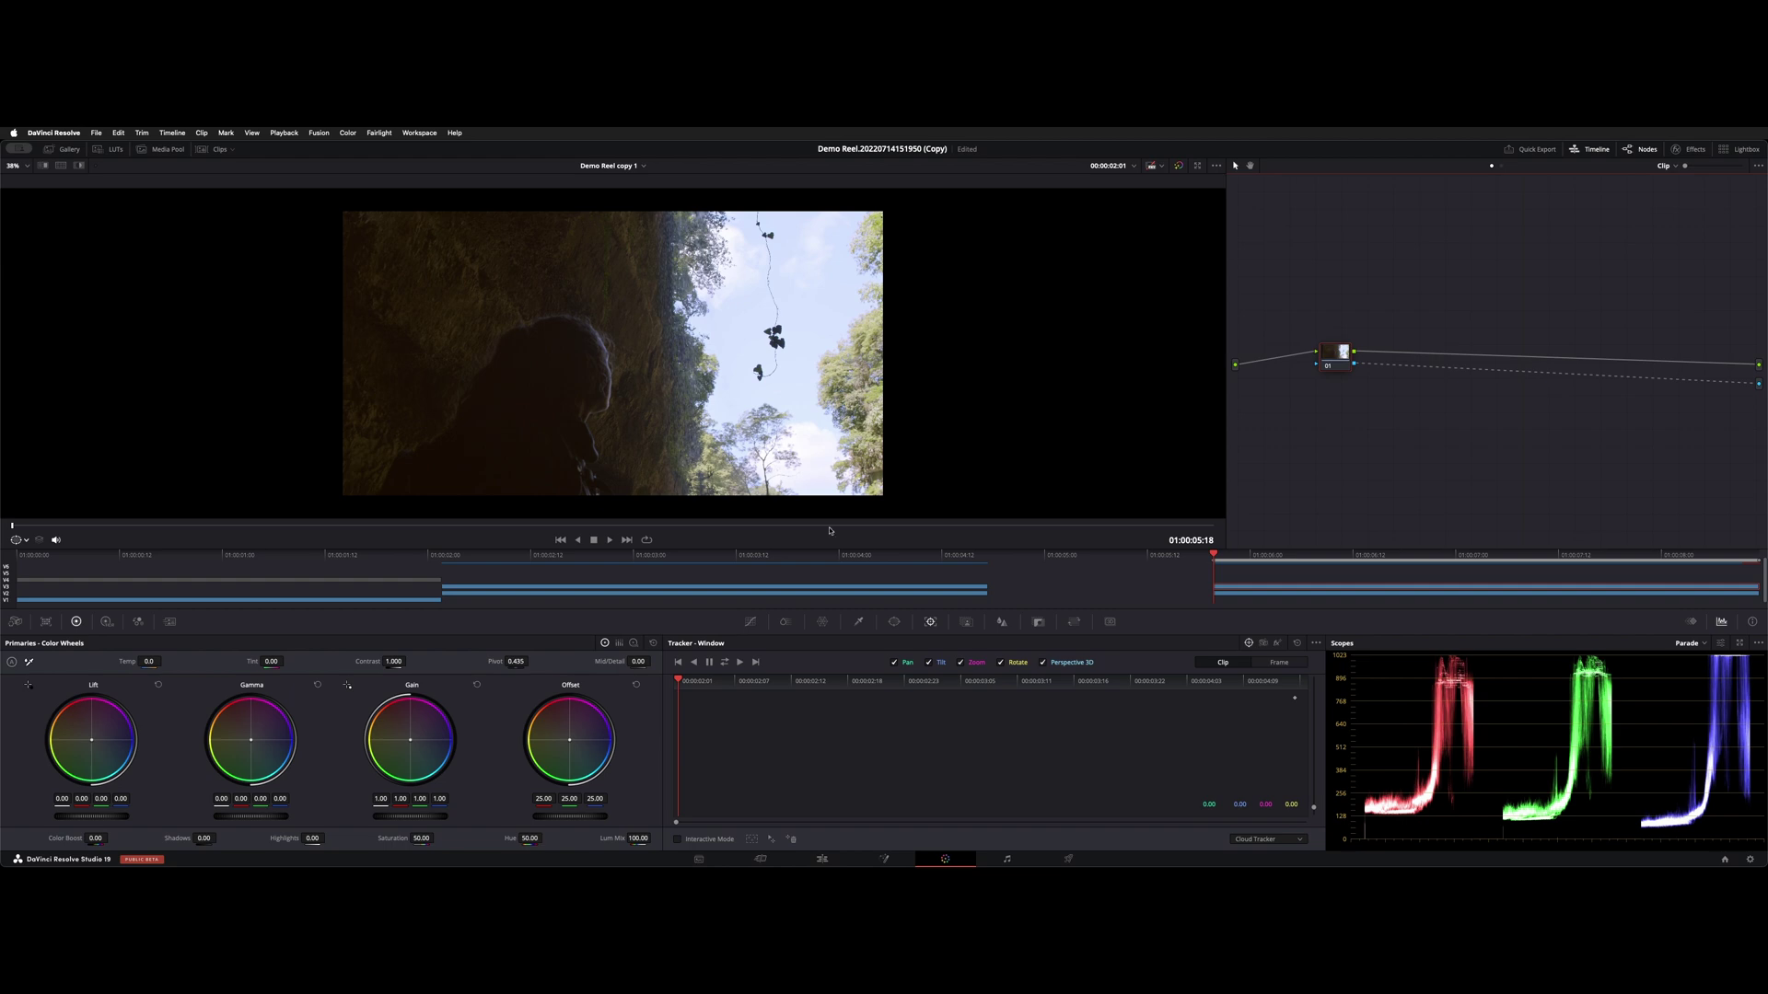
pyautogui.click(895, 622)
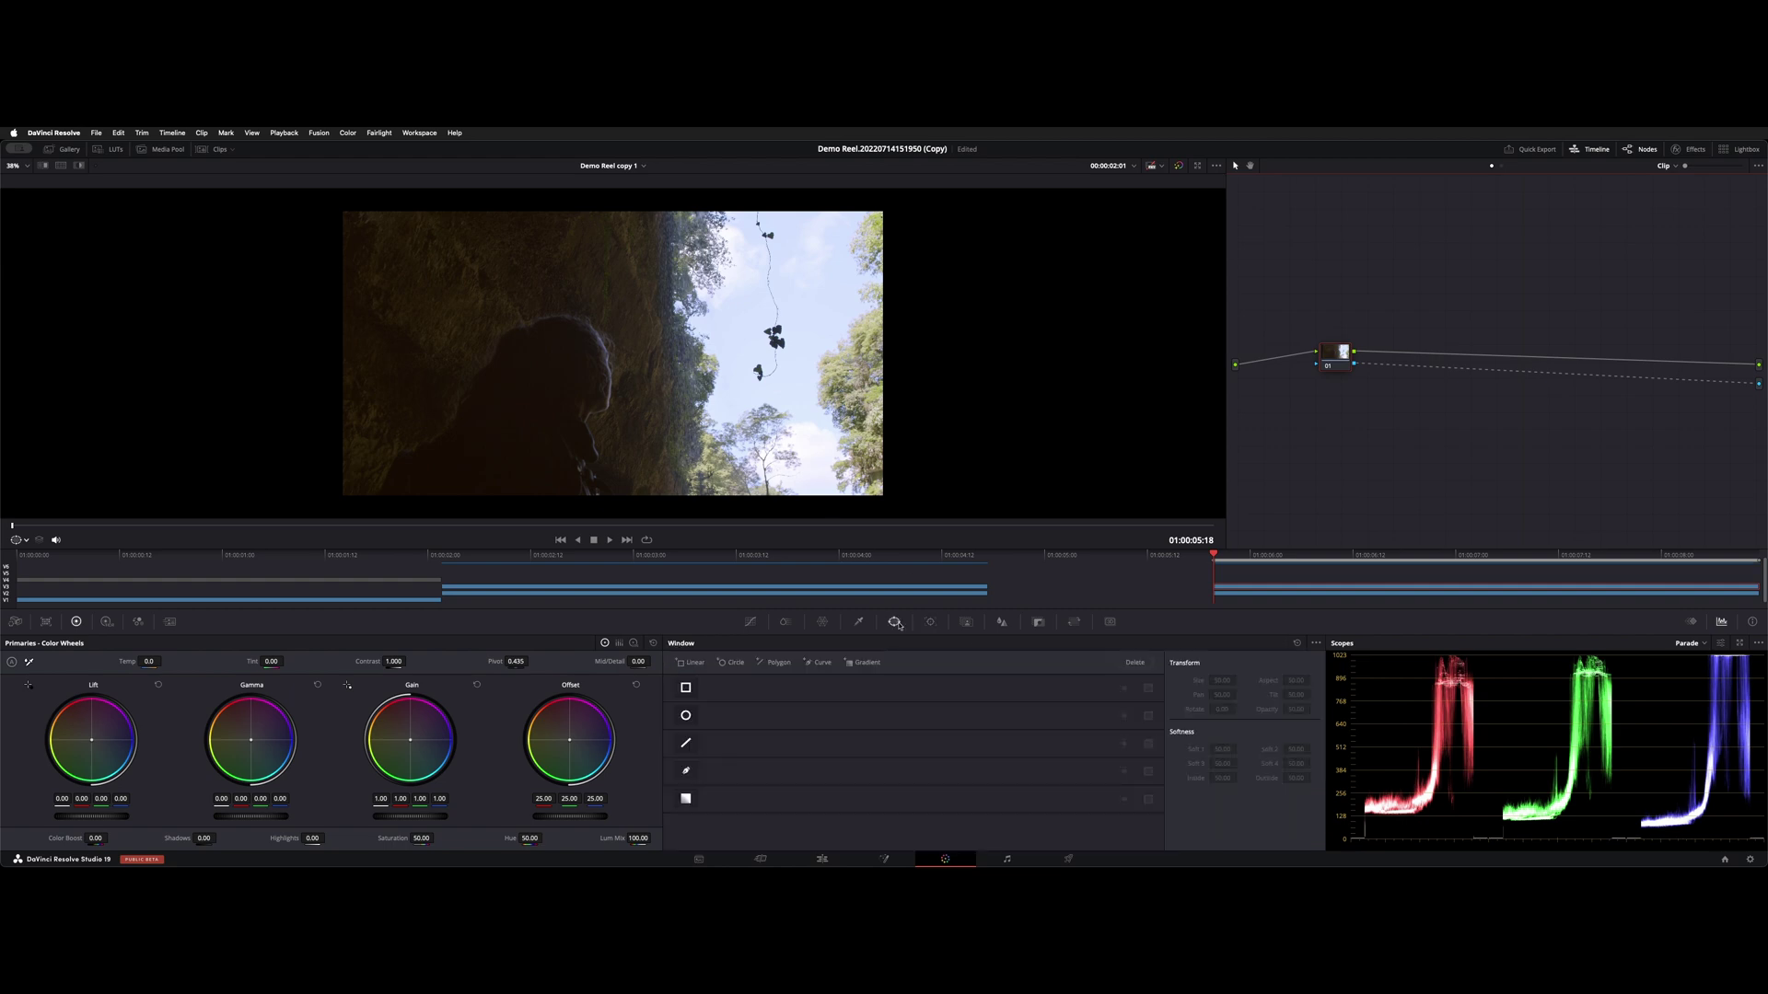
pyautogui.click(685, 772)
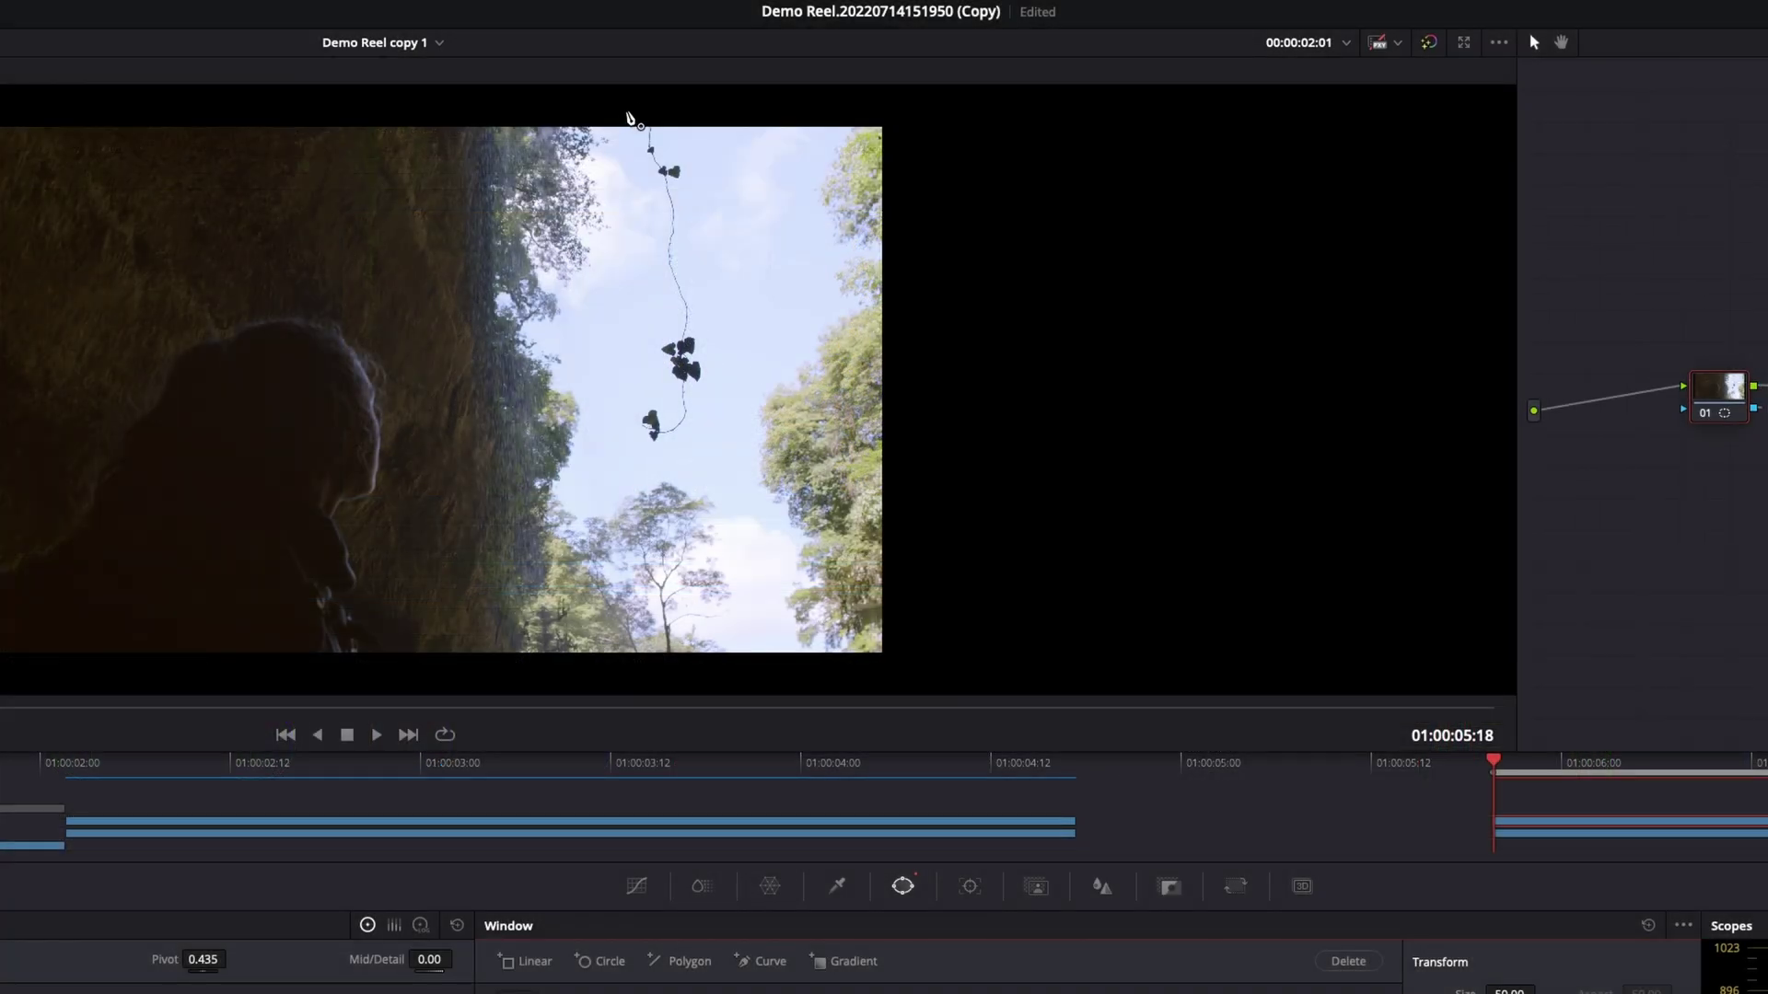
pyautogui.click(628, 112)
pyautogui.click(639, 161)
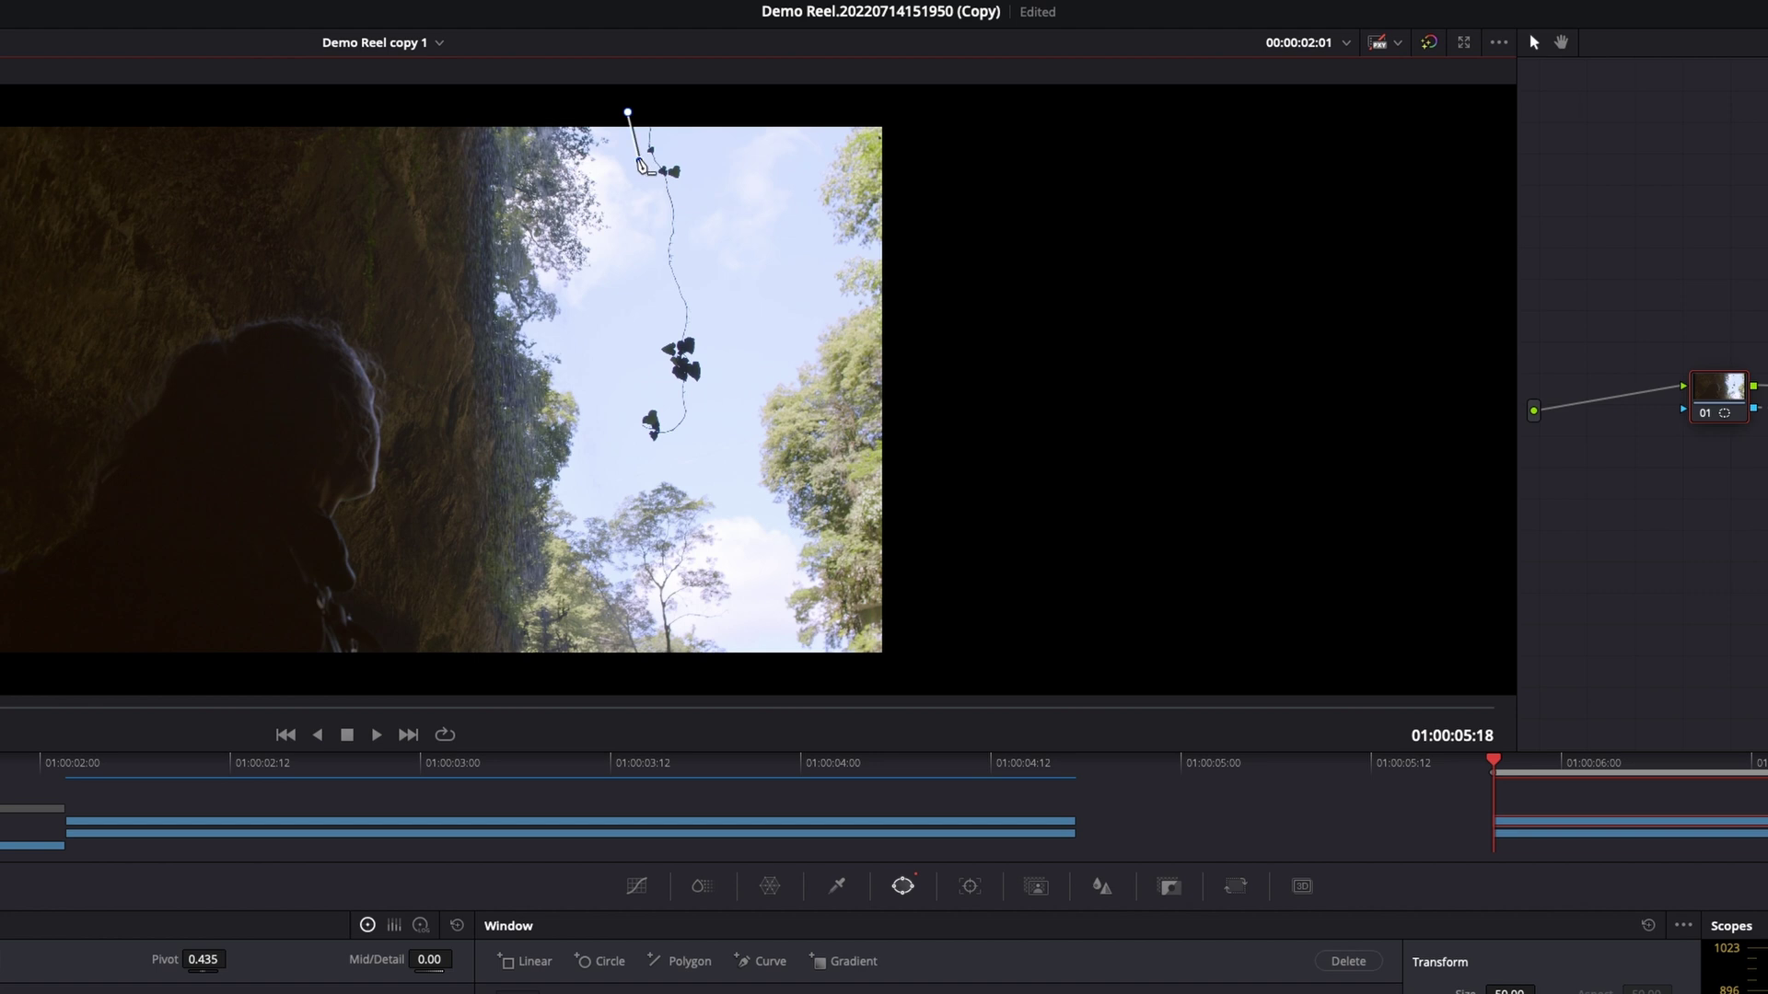
pyautogui.click(657, 202)
pyautogui.click(657, 245)
pyautogui.click(662, 279)
pyautogui.click(670, 316)
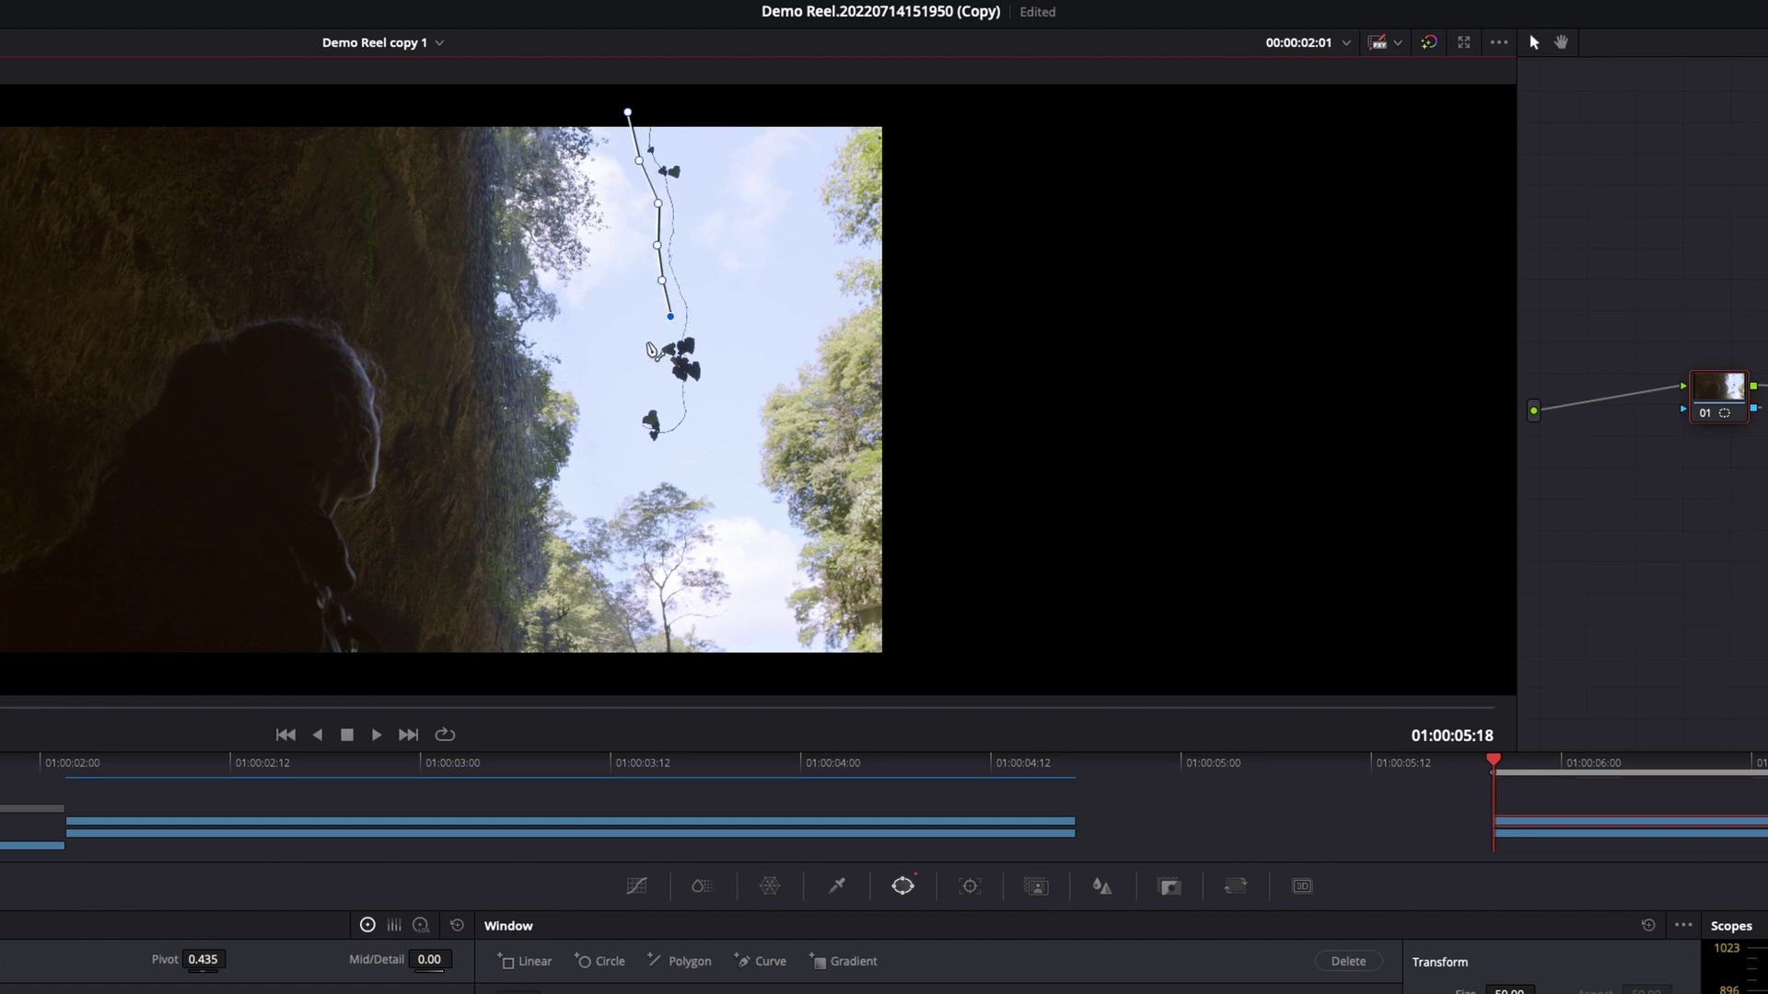
pyautogui.click(649, 343)
pyautogui.click(661, 373)
pyautogui.click(653, 394)
pyautogui.click(635, 415)
pyautogui.click(637, 437)
pyautogui.click(680, 444)
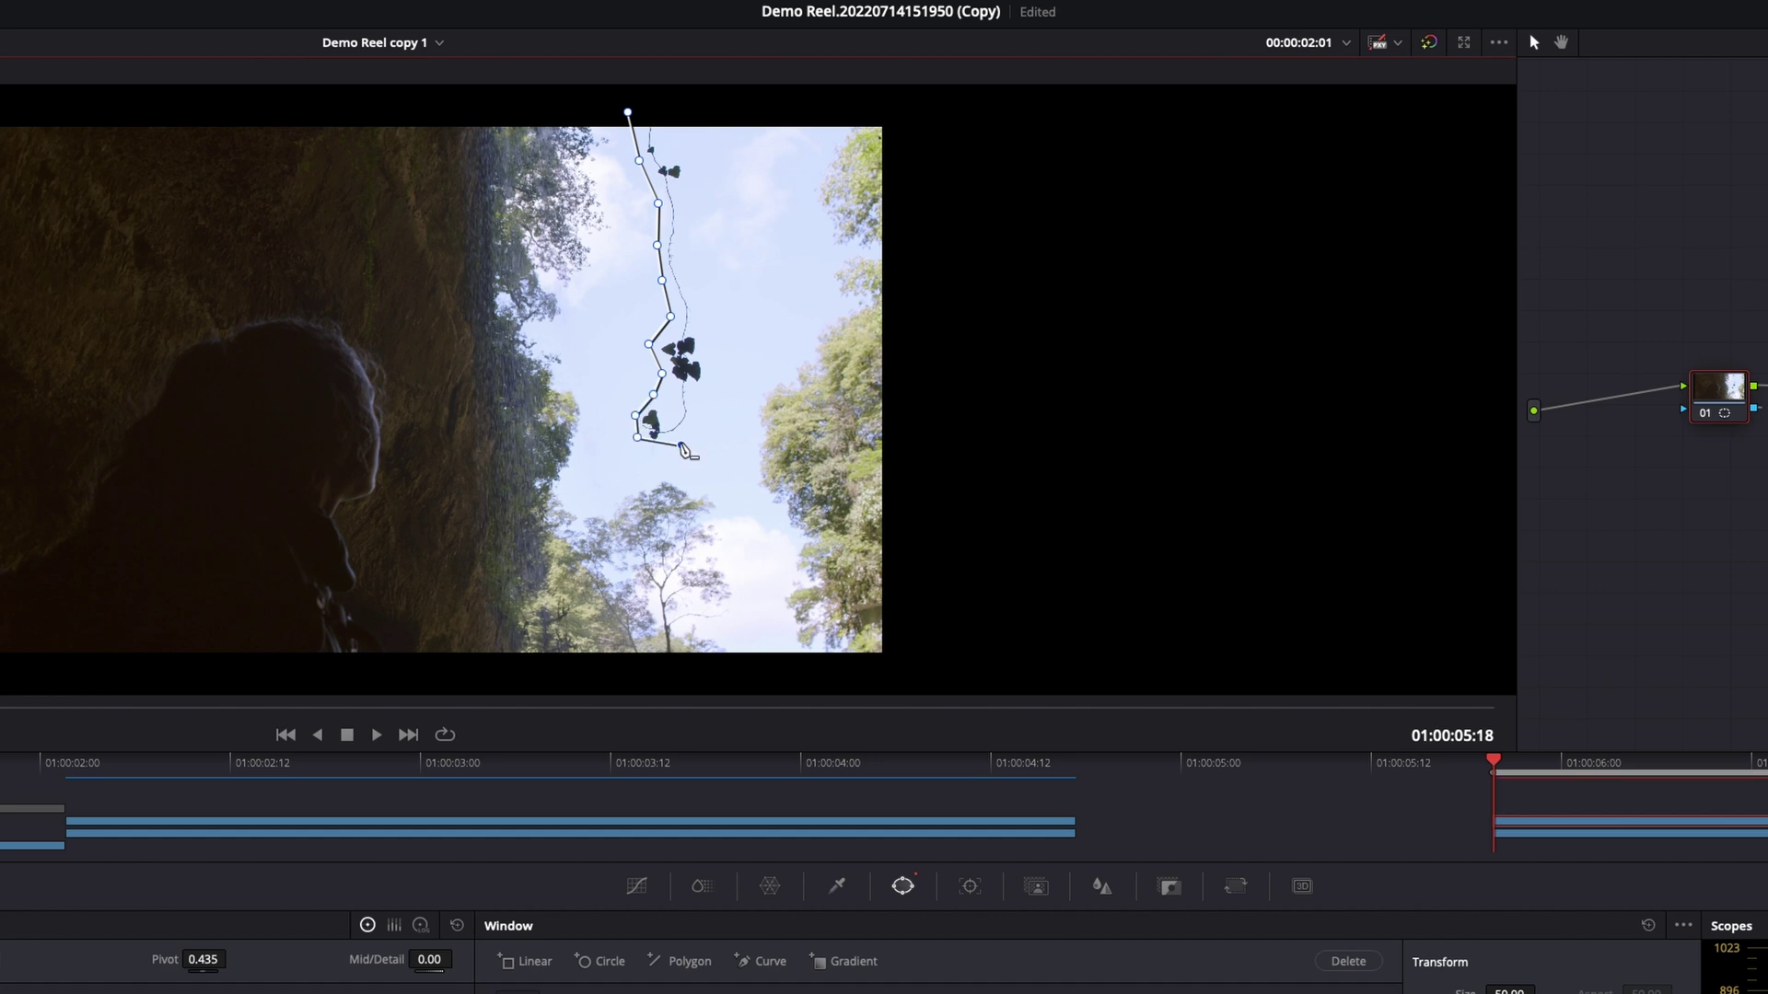
pyautogui.click(710, 424)
pyautogui.click(713, 393)
pyautogui.click(715, 357)
pyautogui.click(709, 315)
pyautogui.click(695, 273)
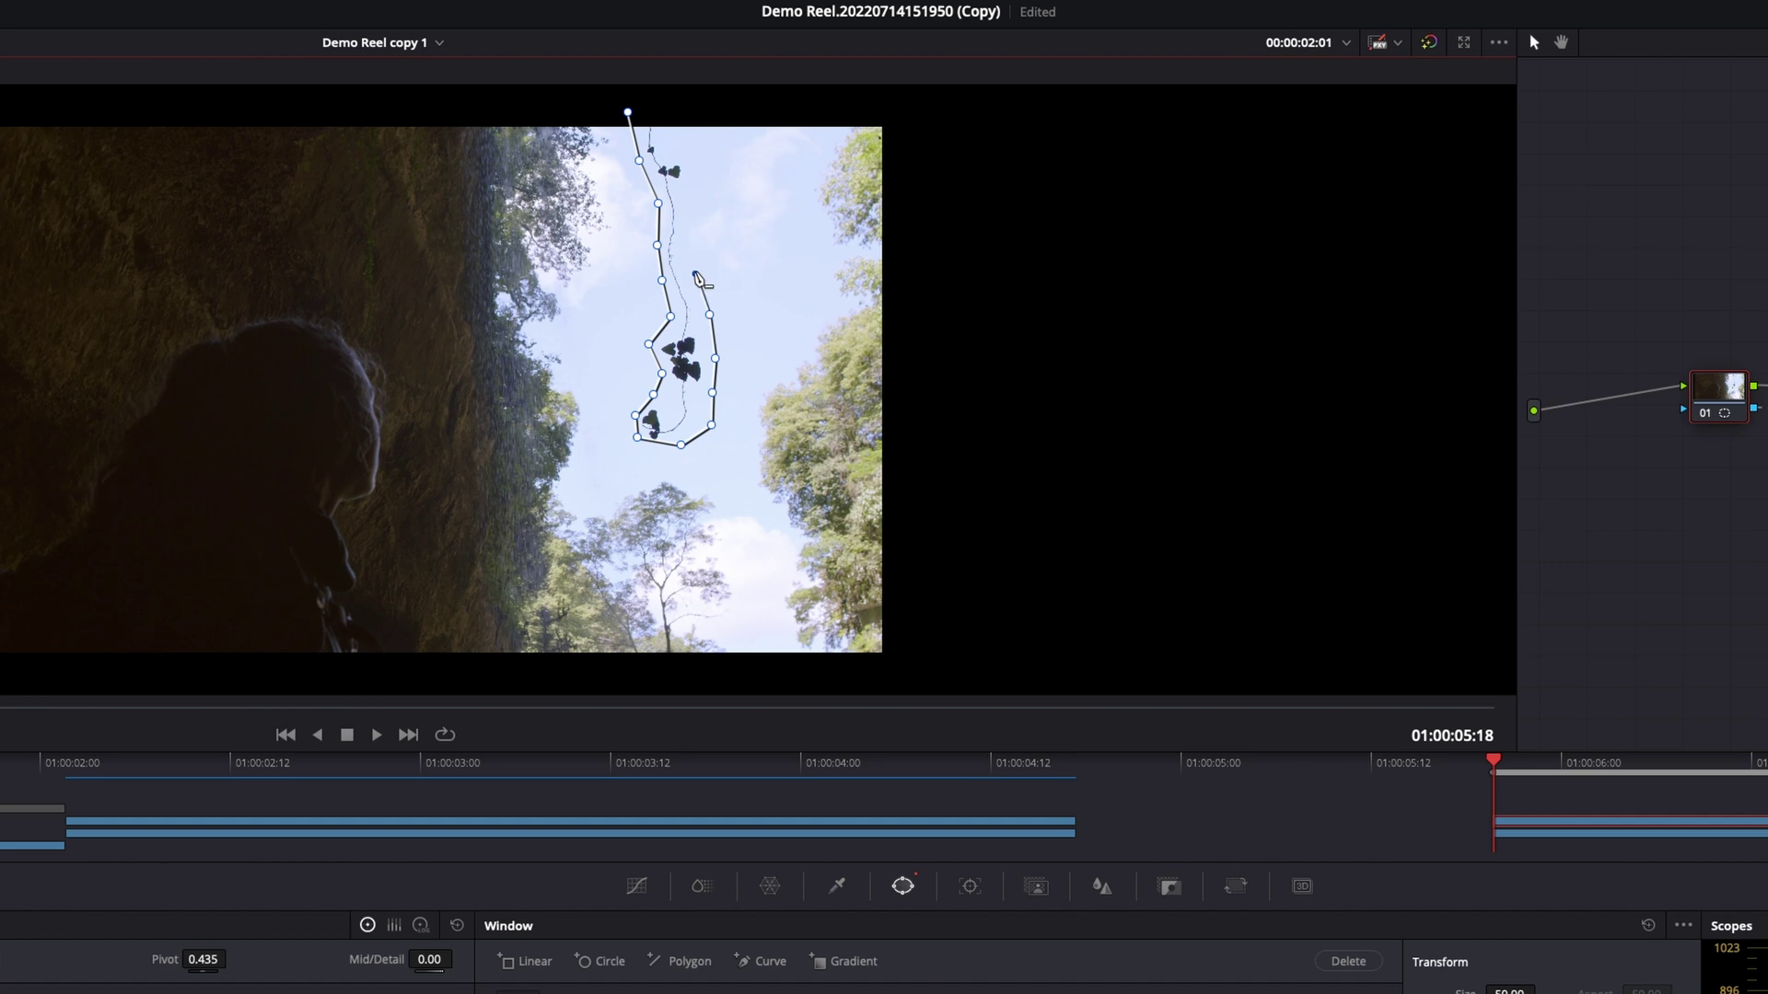
pyautogui.click(690, 243)
pyautogui.click(690, 196)
pyautogui.click(699, 164)
pyautogui.click(678, 135)
pyautogui.click(663, 108)
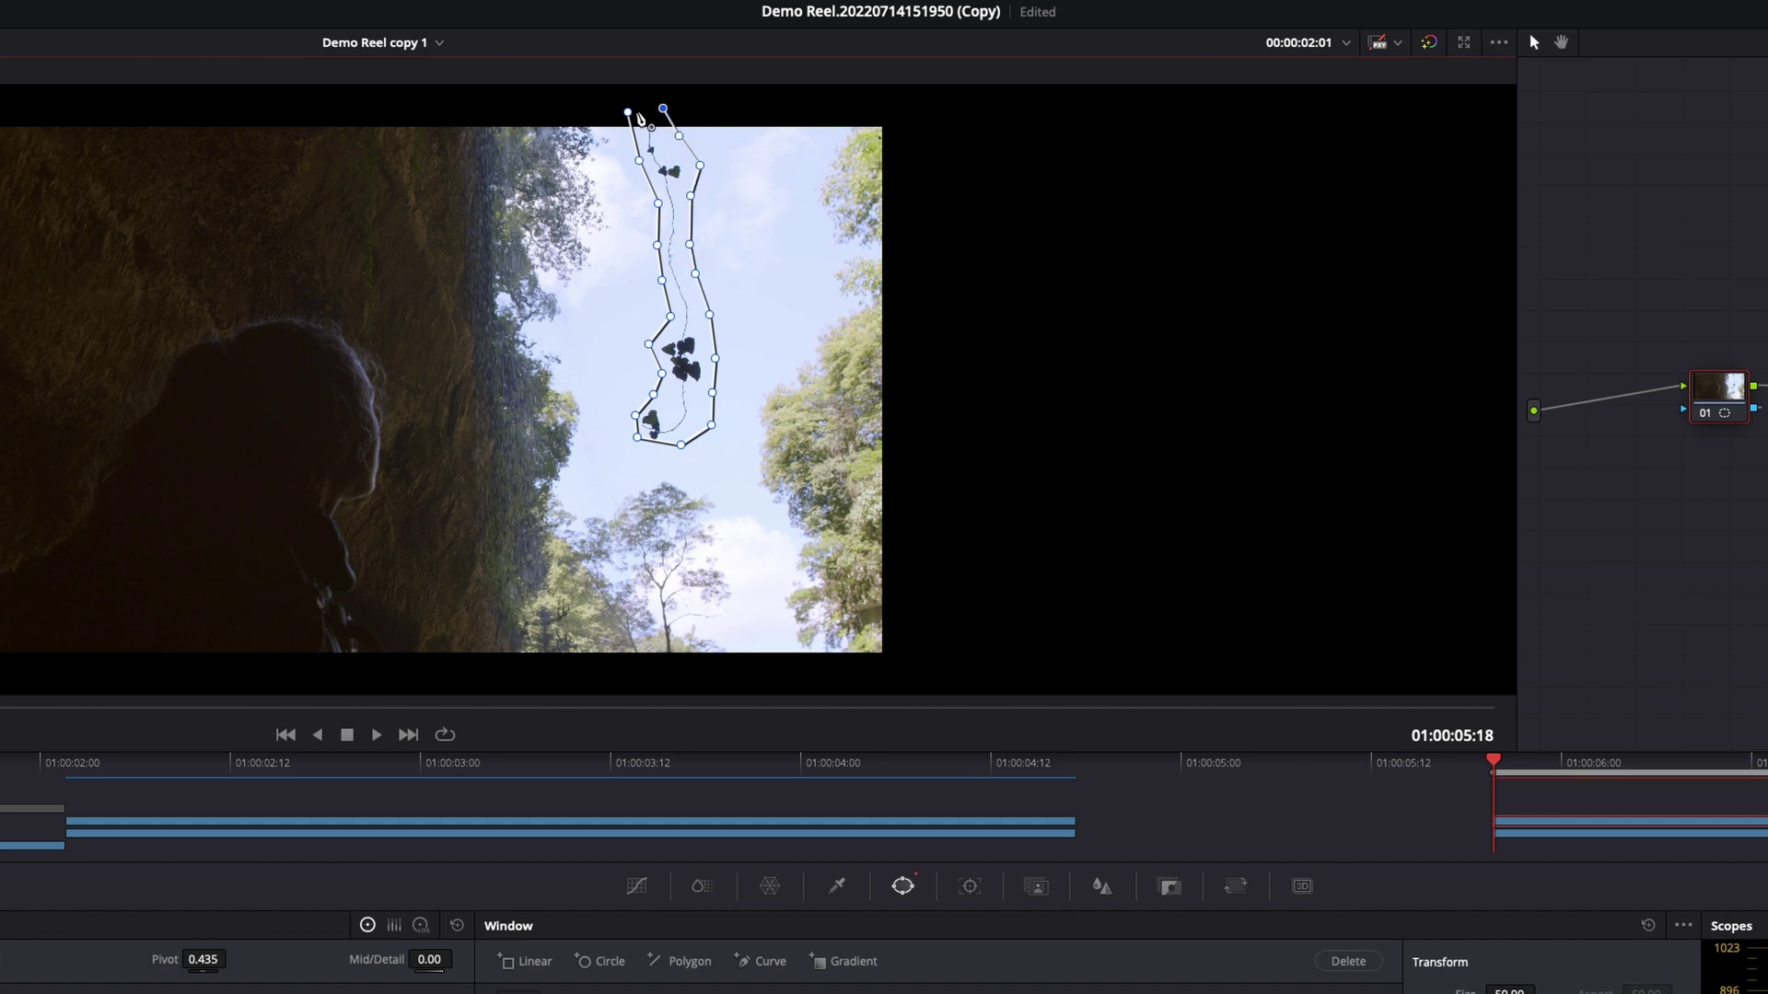
pyautogui.click(628, 112)
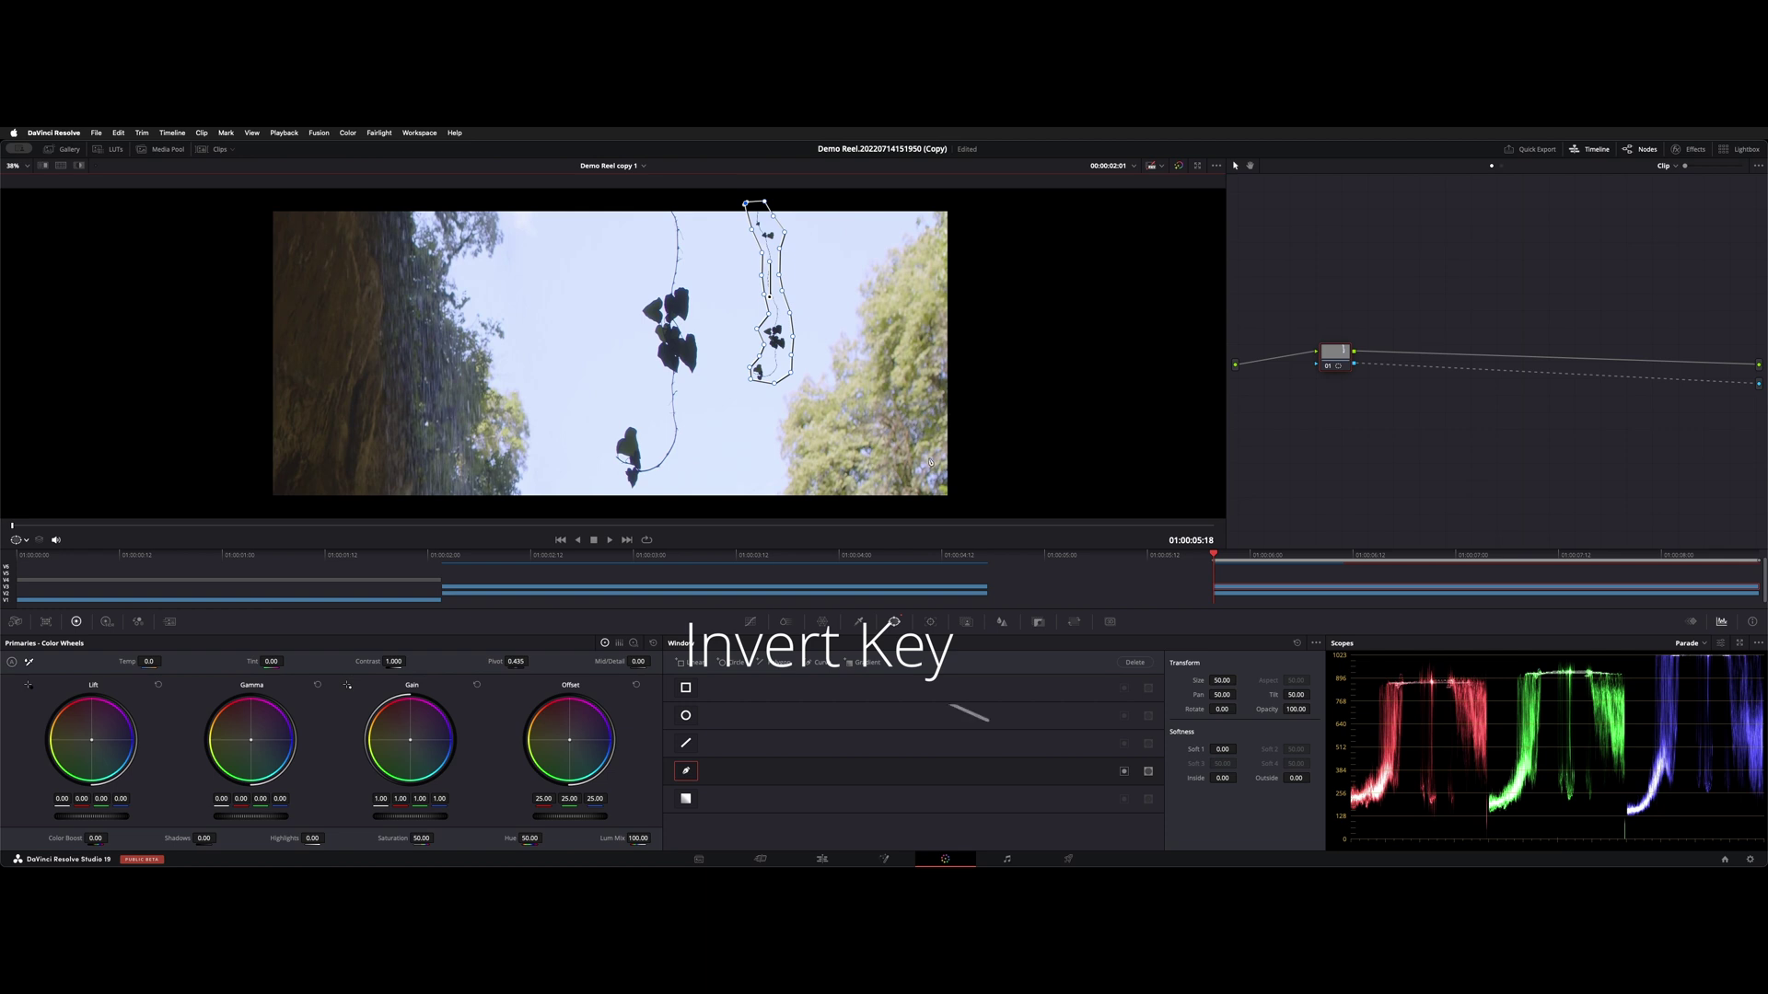
# Invert the curve window and inspect the cut-out in highlight view with the window outline hidden
pyautogui.click(1124, 772)
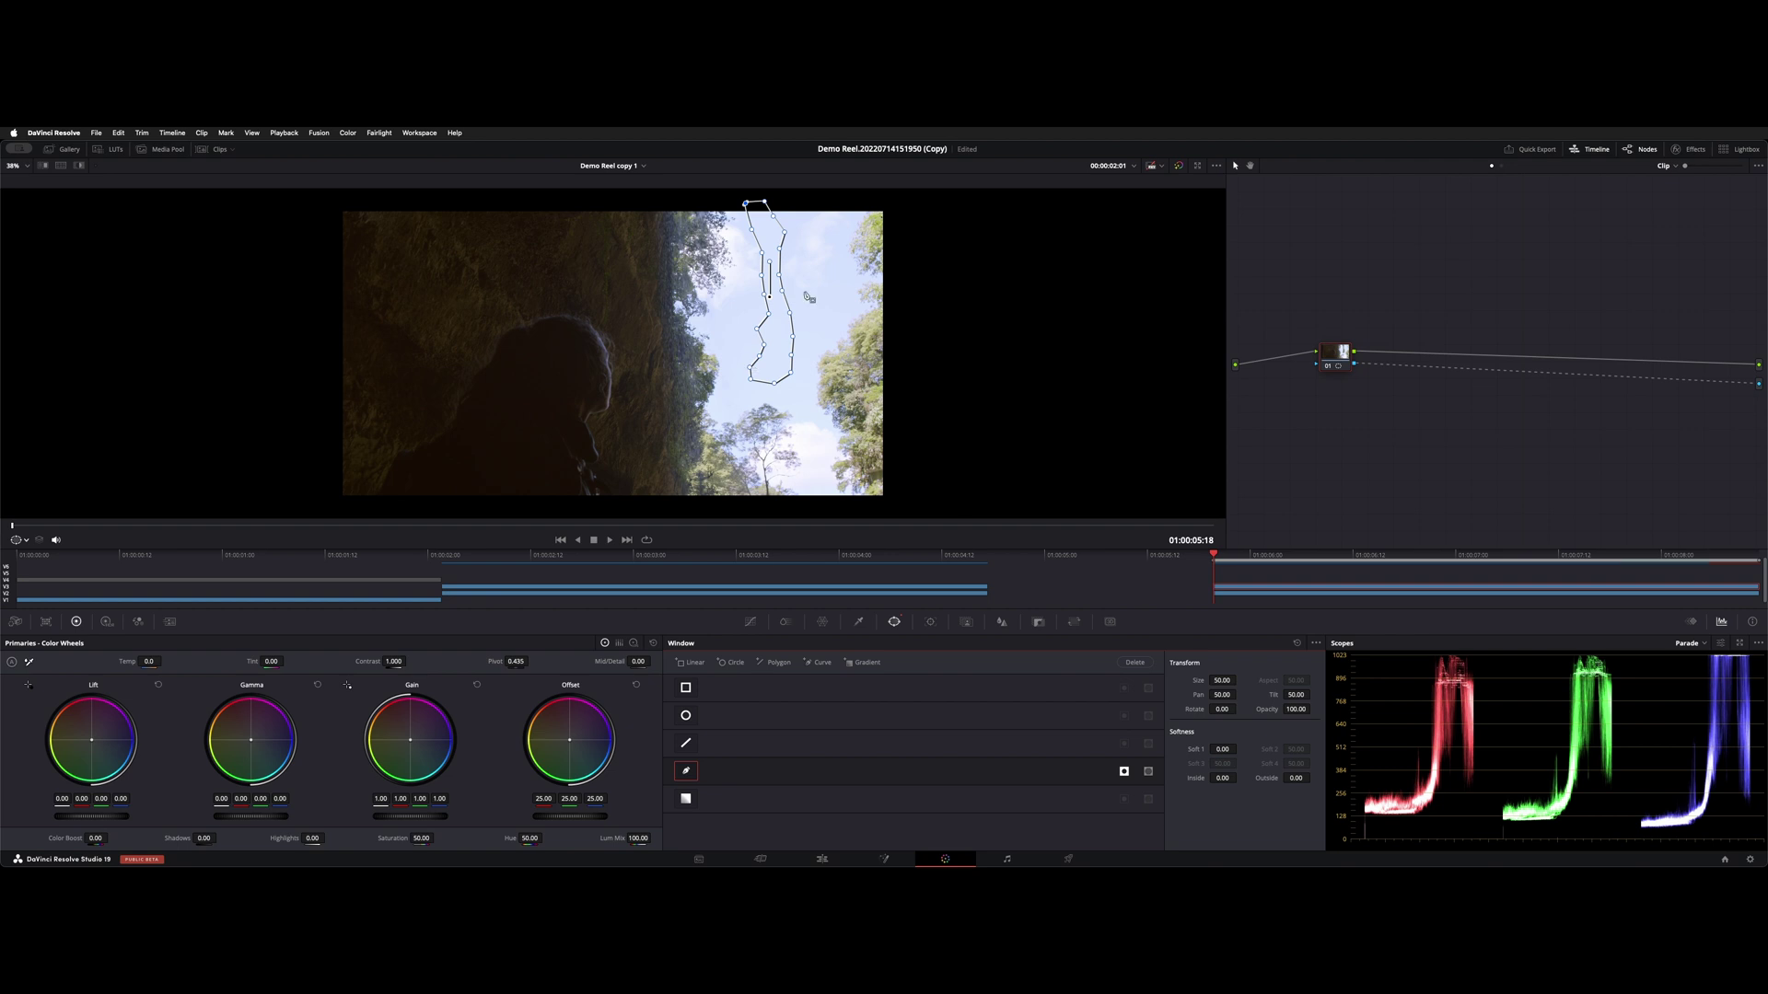
pyautogui.hotkey('shift', 'h')
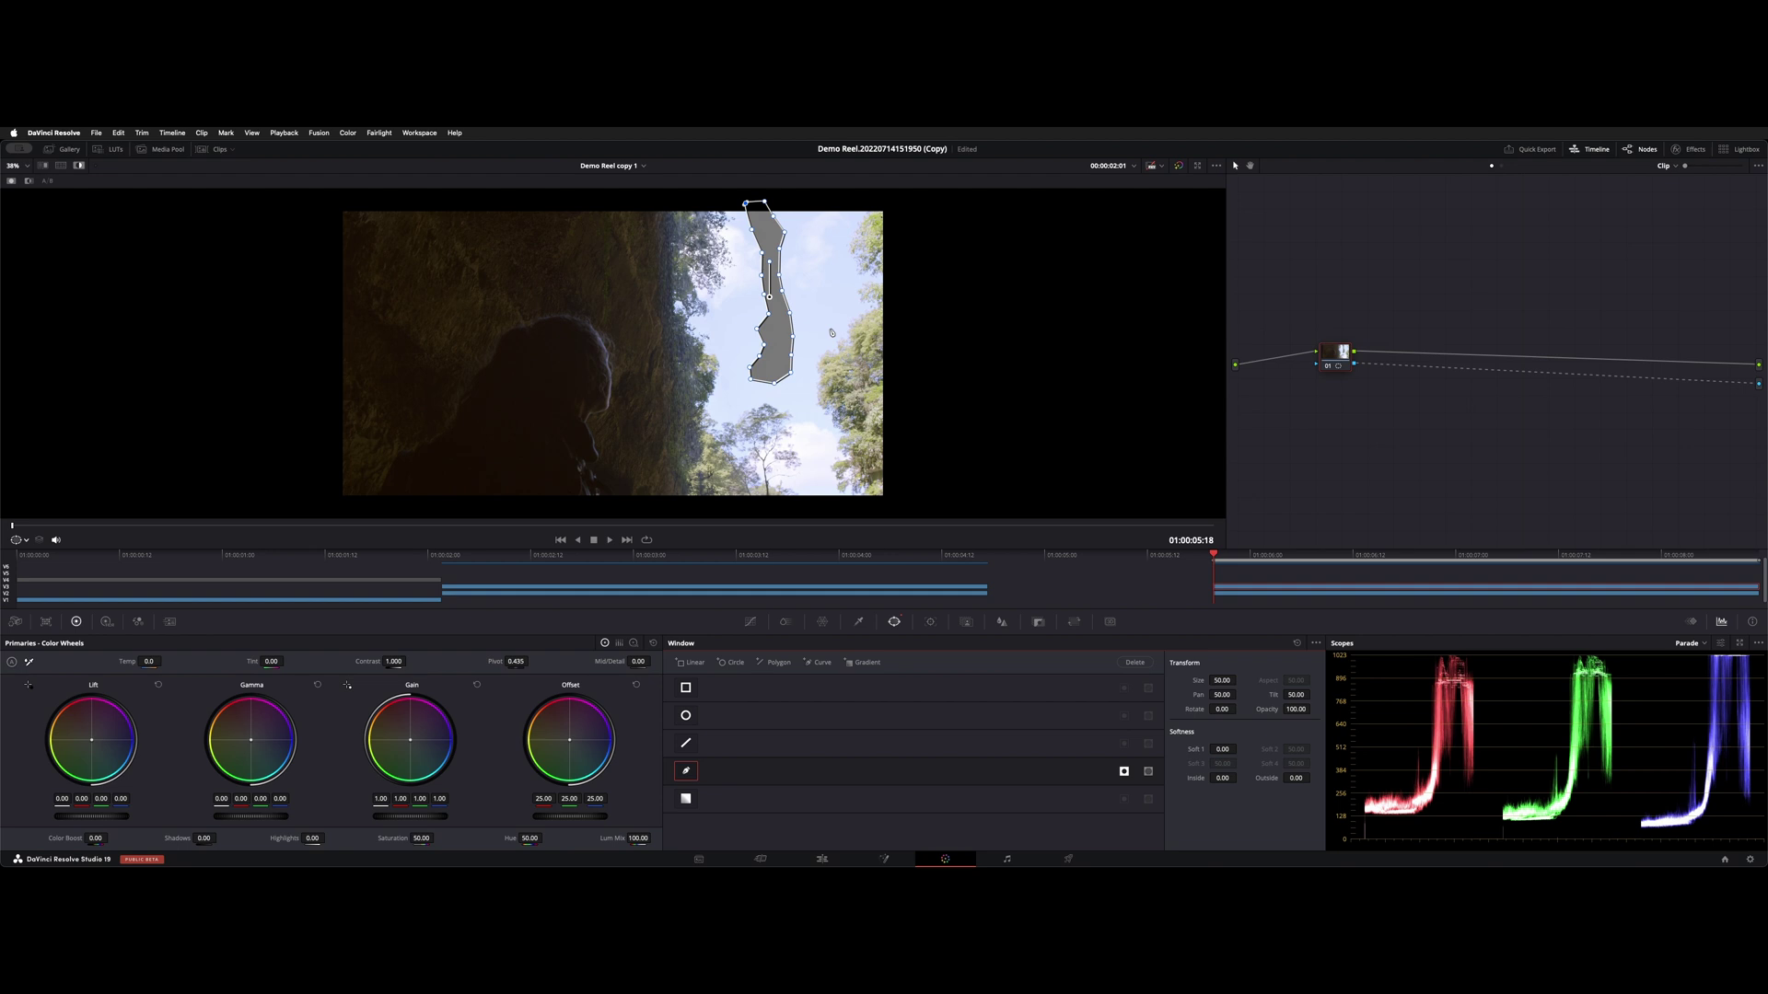
pyautogui.scroll(5, 832, 332)
pyautogui.click(15, 540)
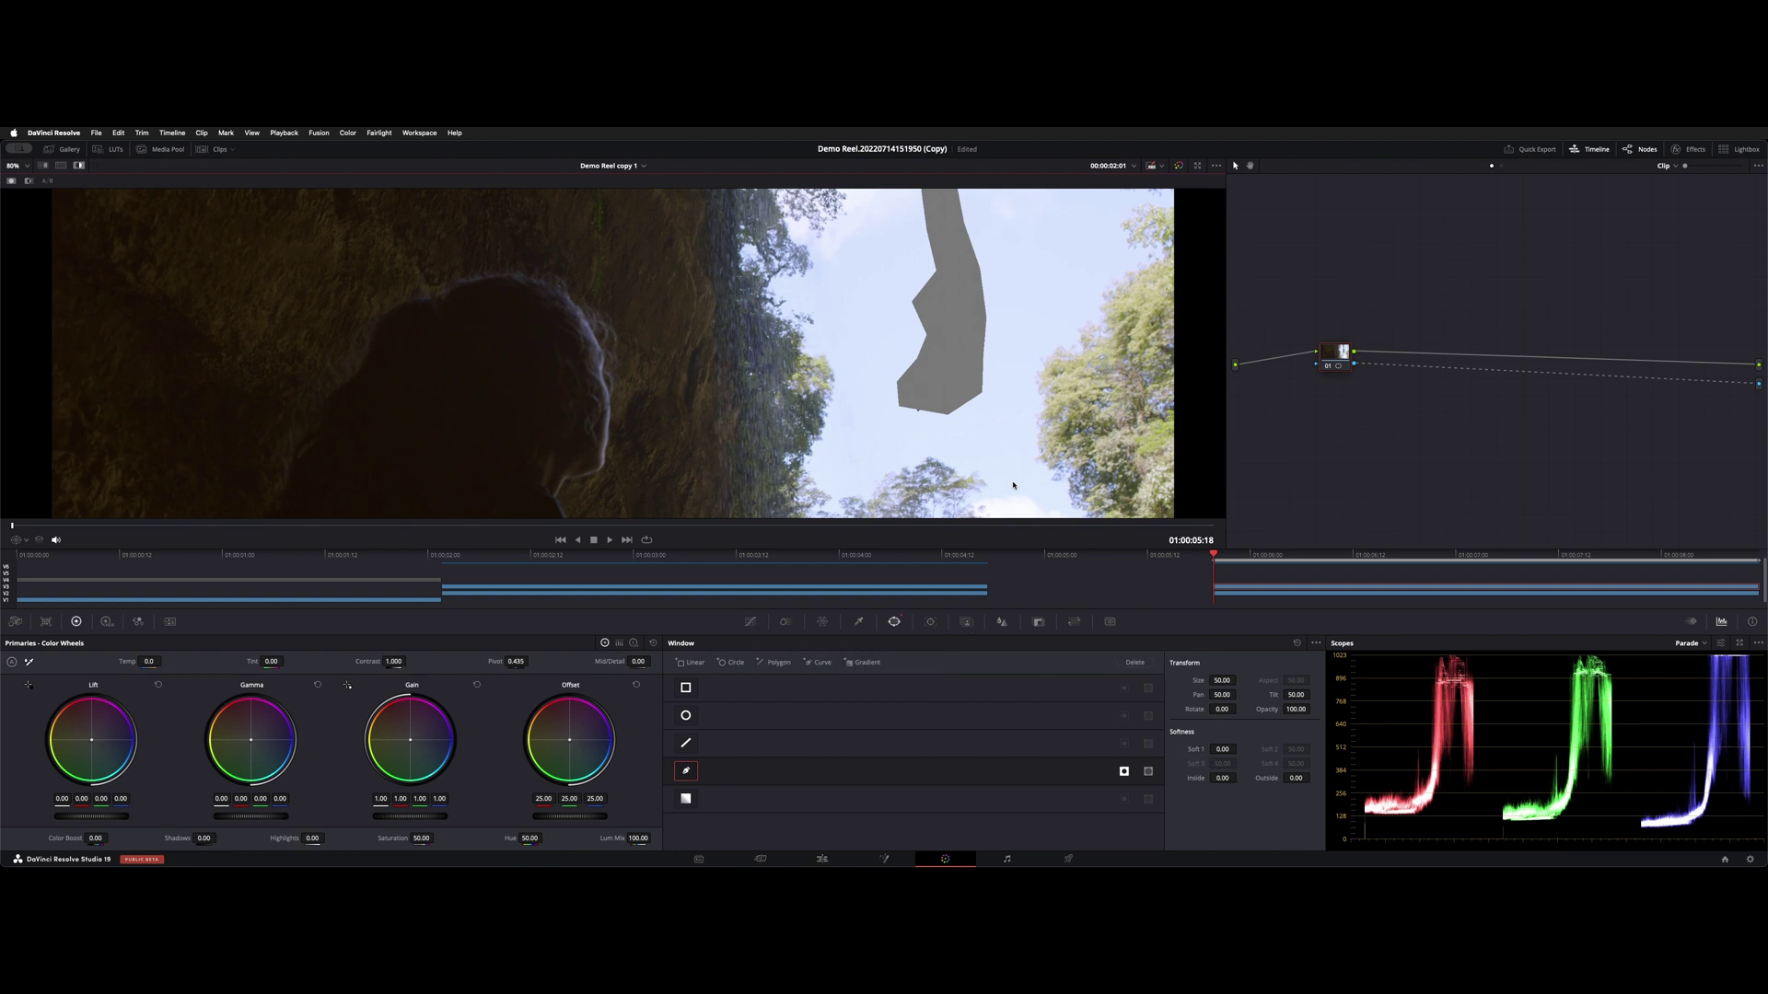
# Soften the curve window's edge to Outside 3.52 and Soft 1 0.02, and play the clip without the highlight
pyautogui.moveTo(1295, 778); pyautogui.dragTo(1328, 778)
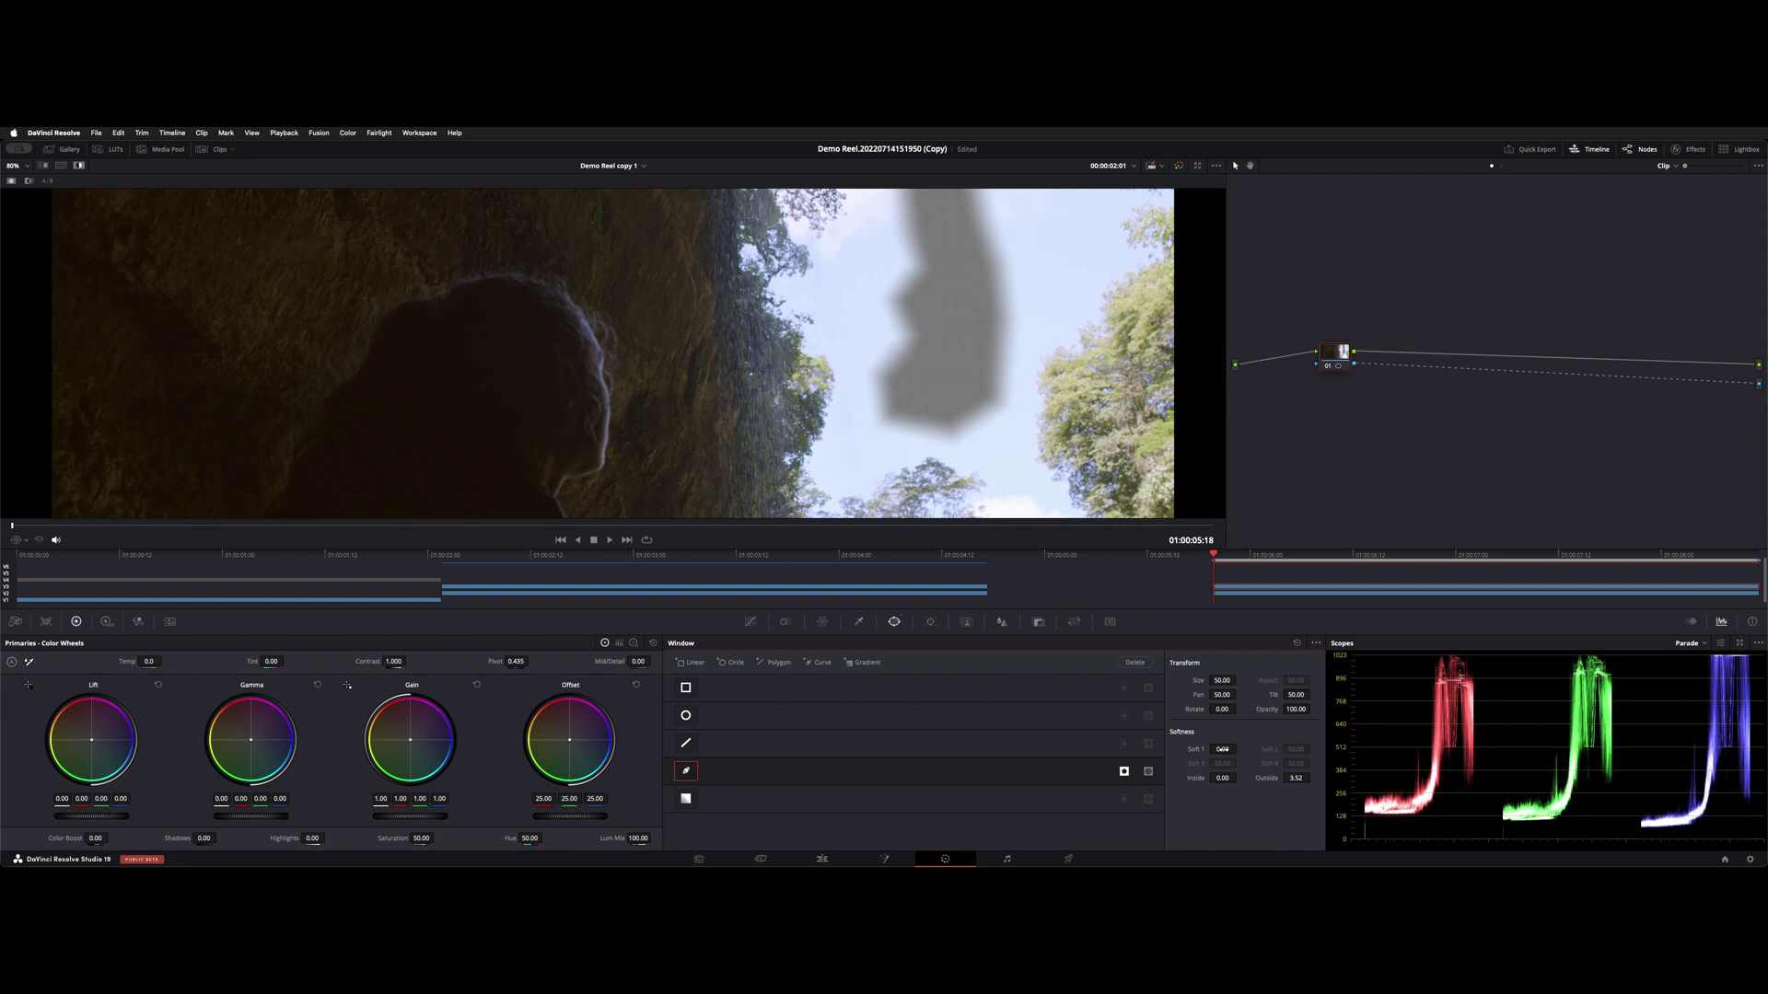
pyautogui.hotkey('shift', 'h')
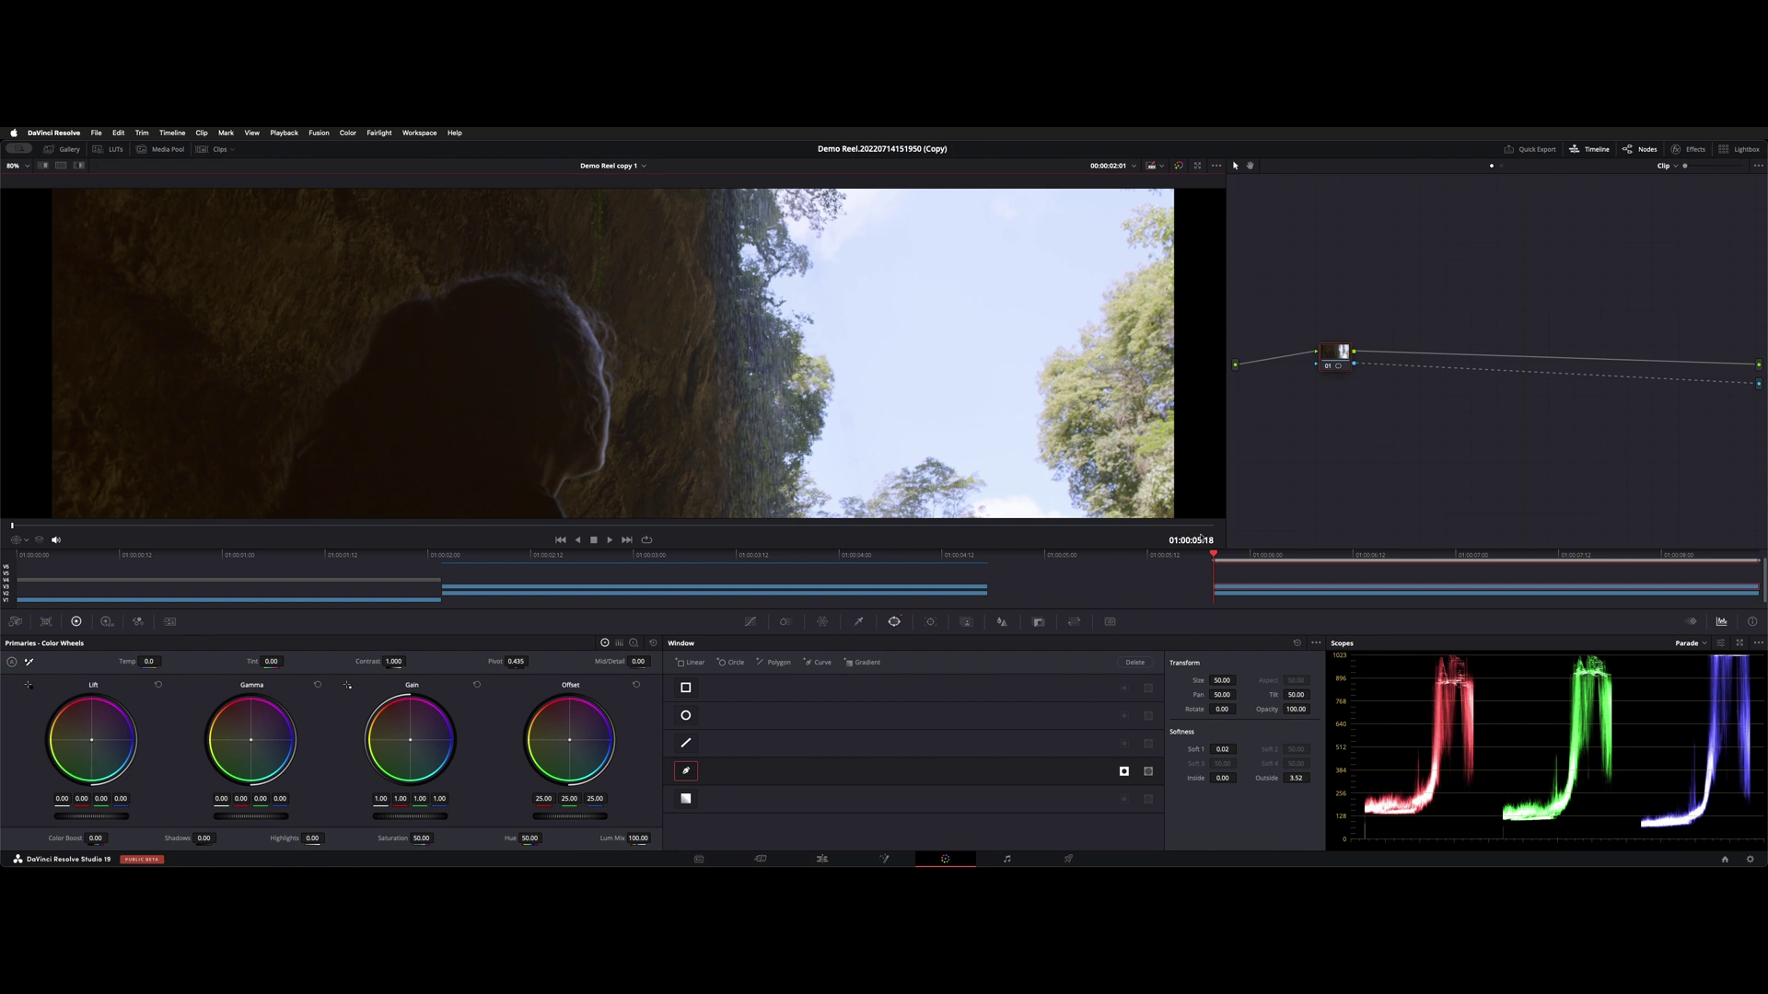
pyautogui.press('space')
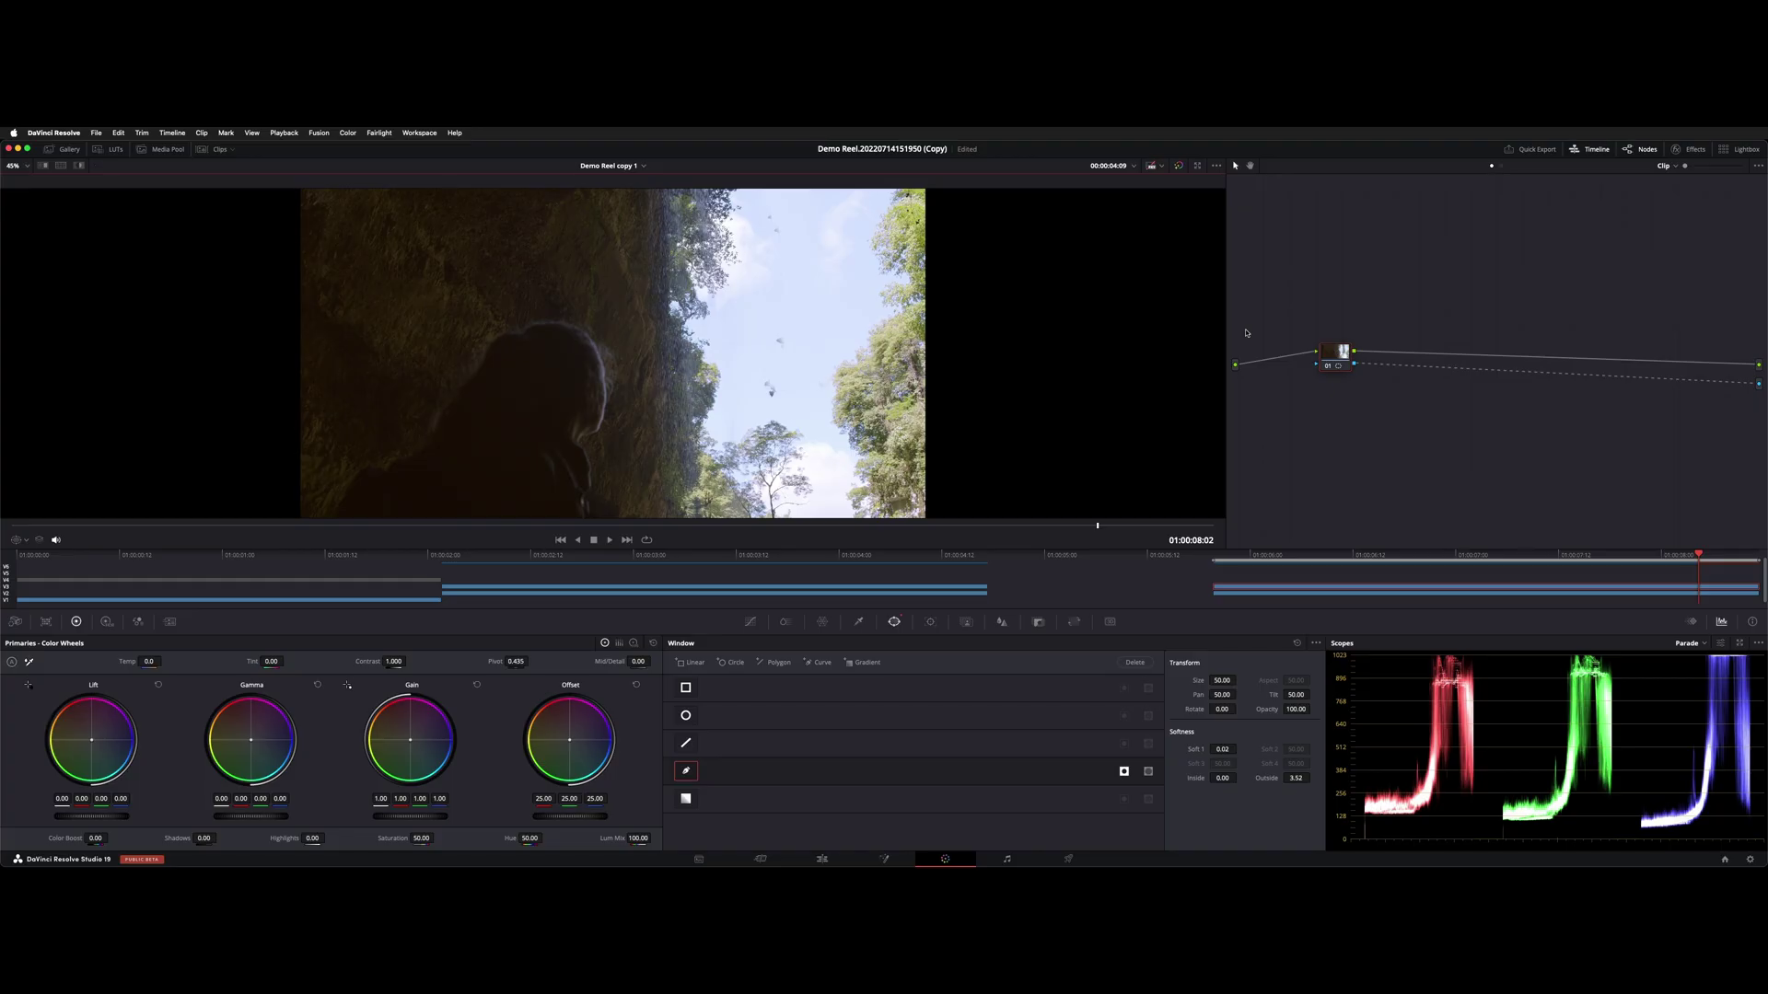
# Track the curve window forward and reverse from the clip's first frame, and scrub through the clip to check the tracking
pyautogui.press('Up')
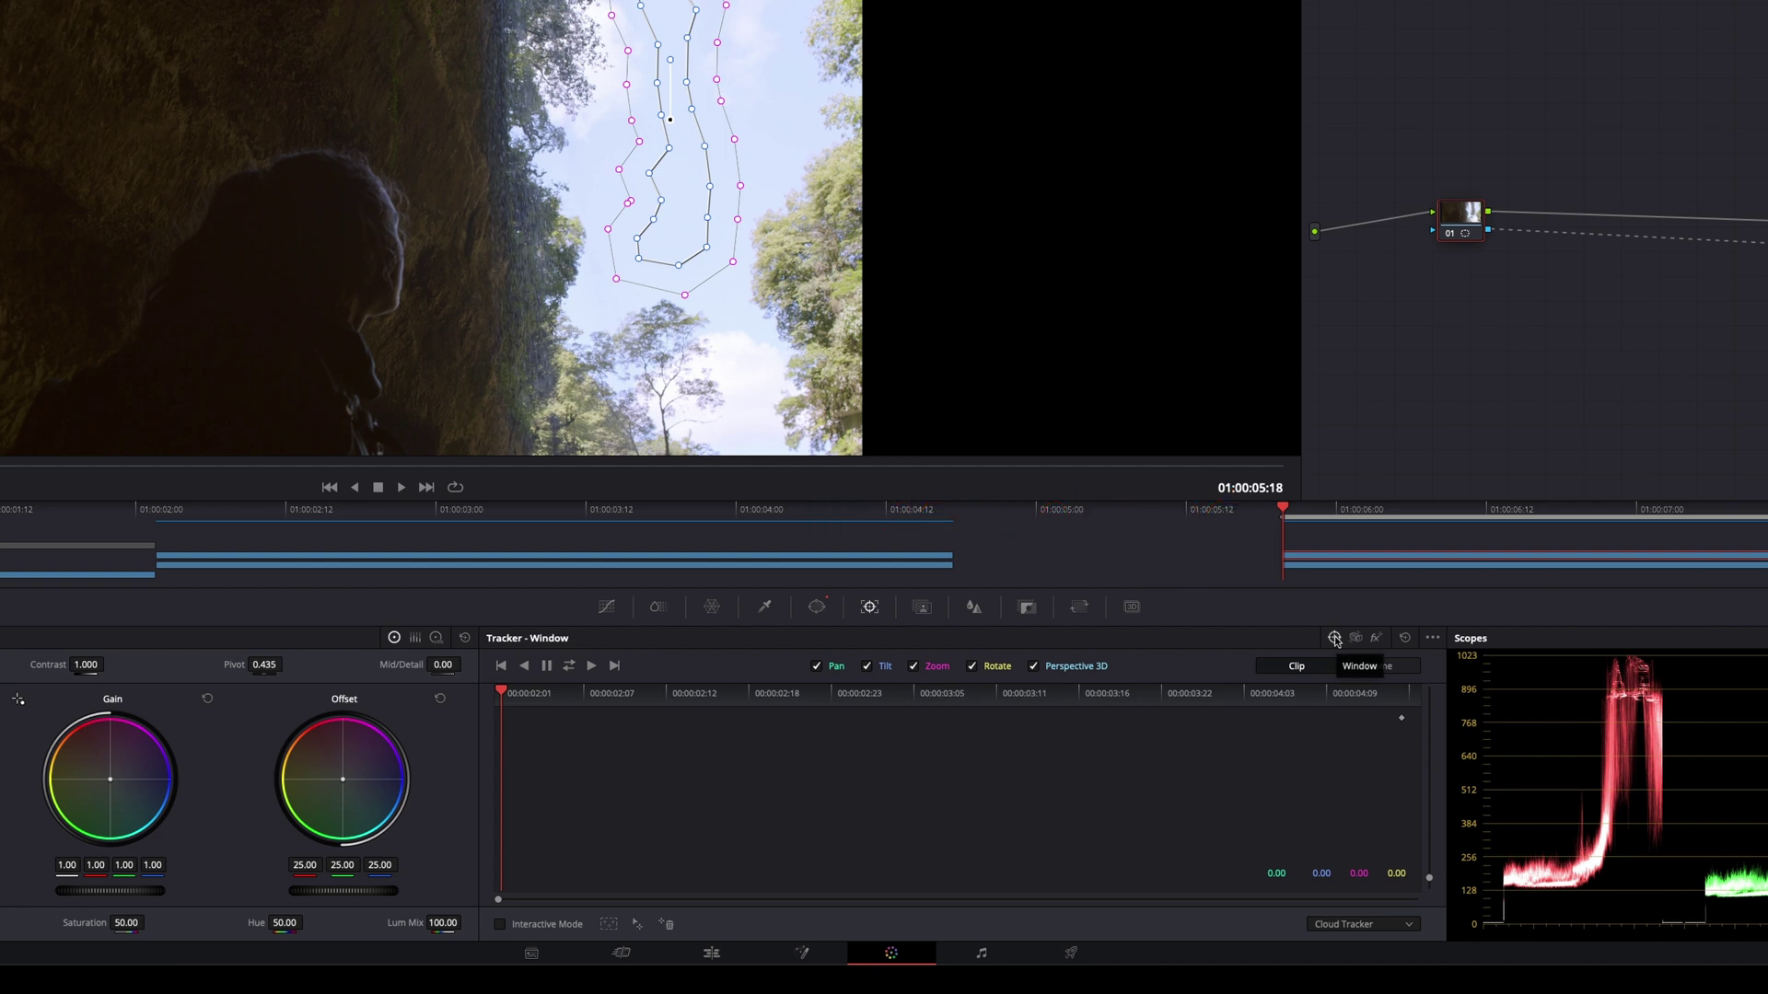
pyautogui.click(570, 666)
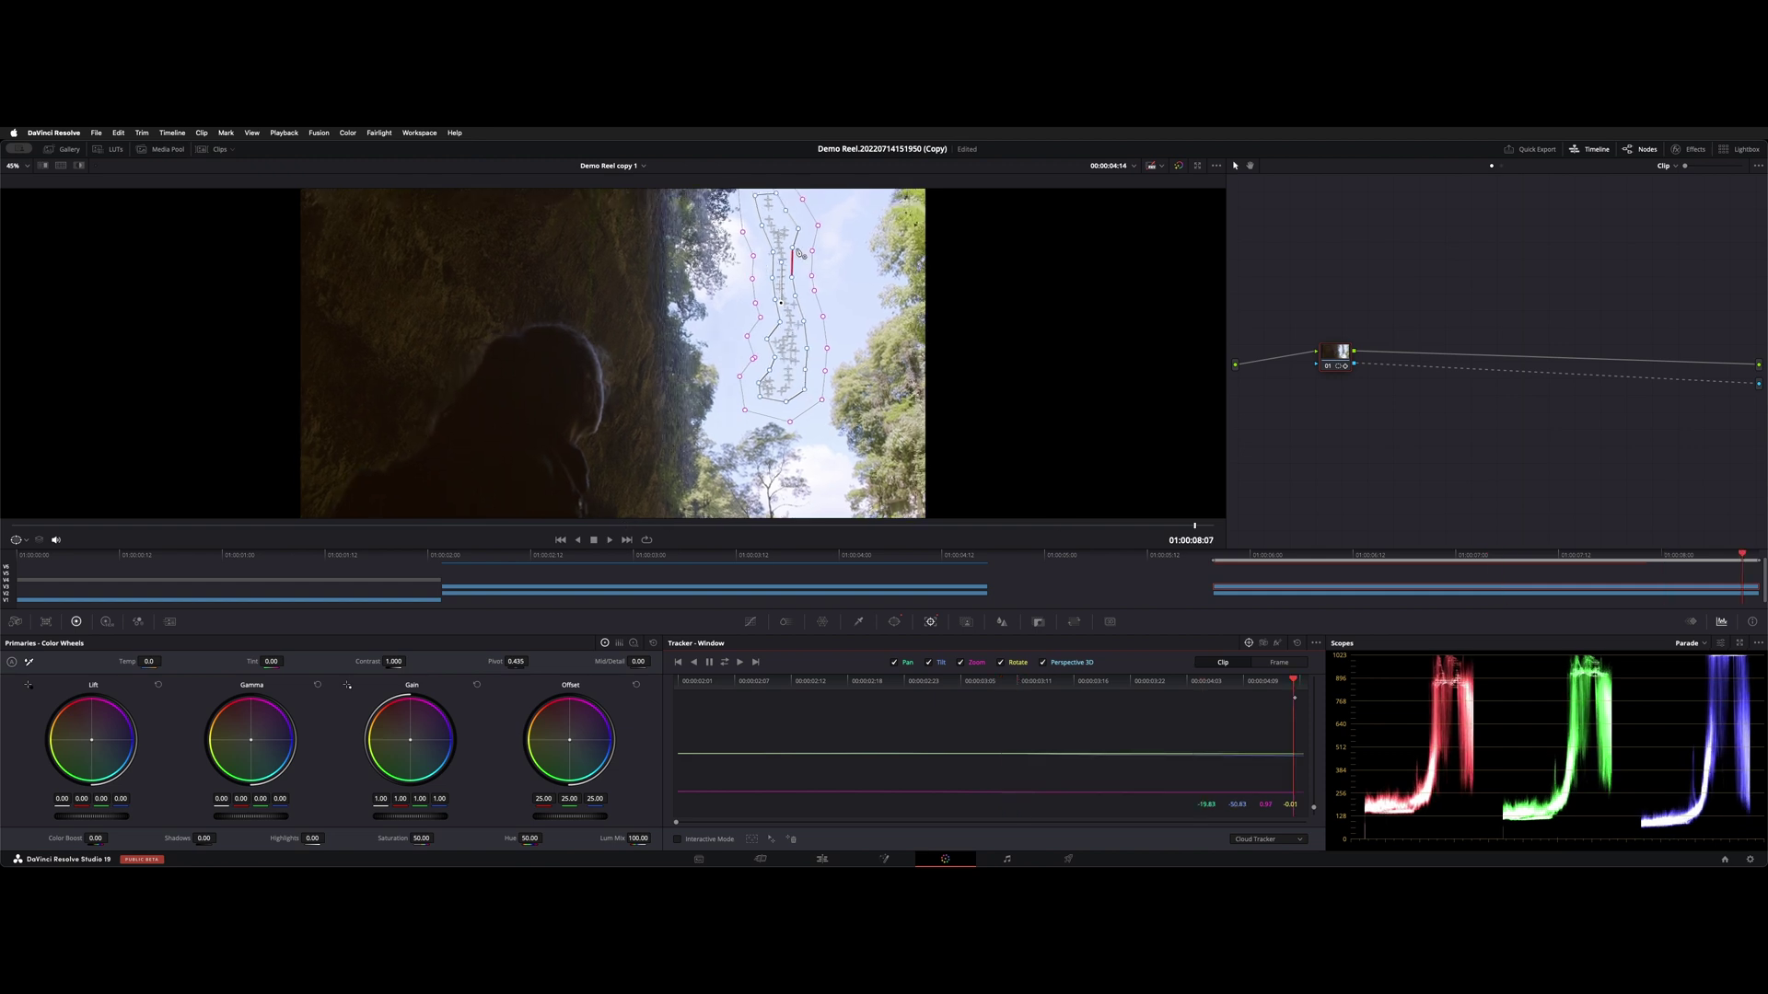
pyautogui.press('Up')
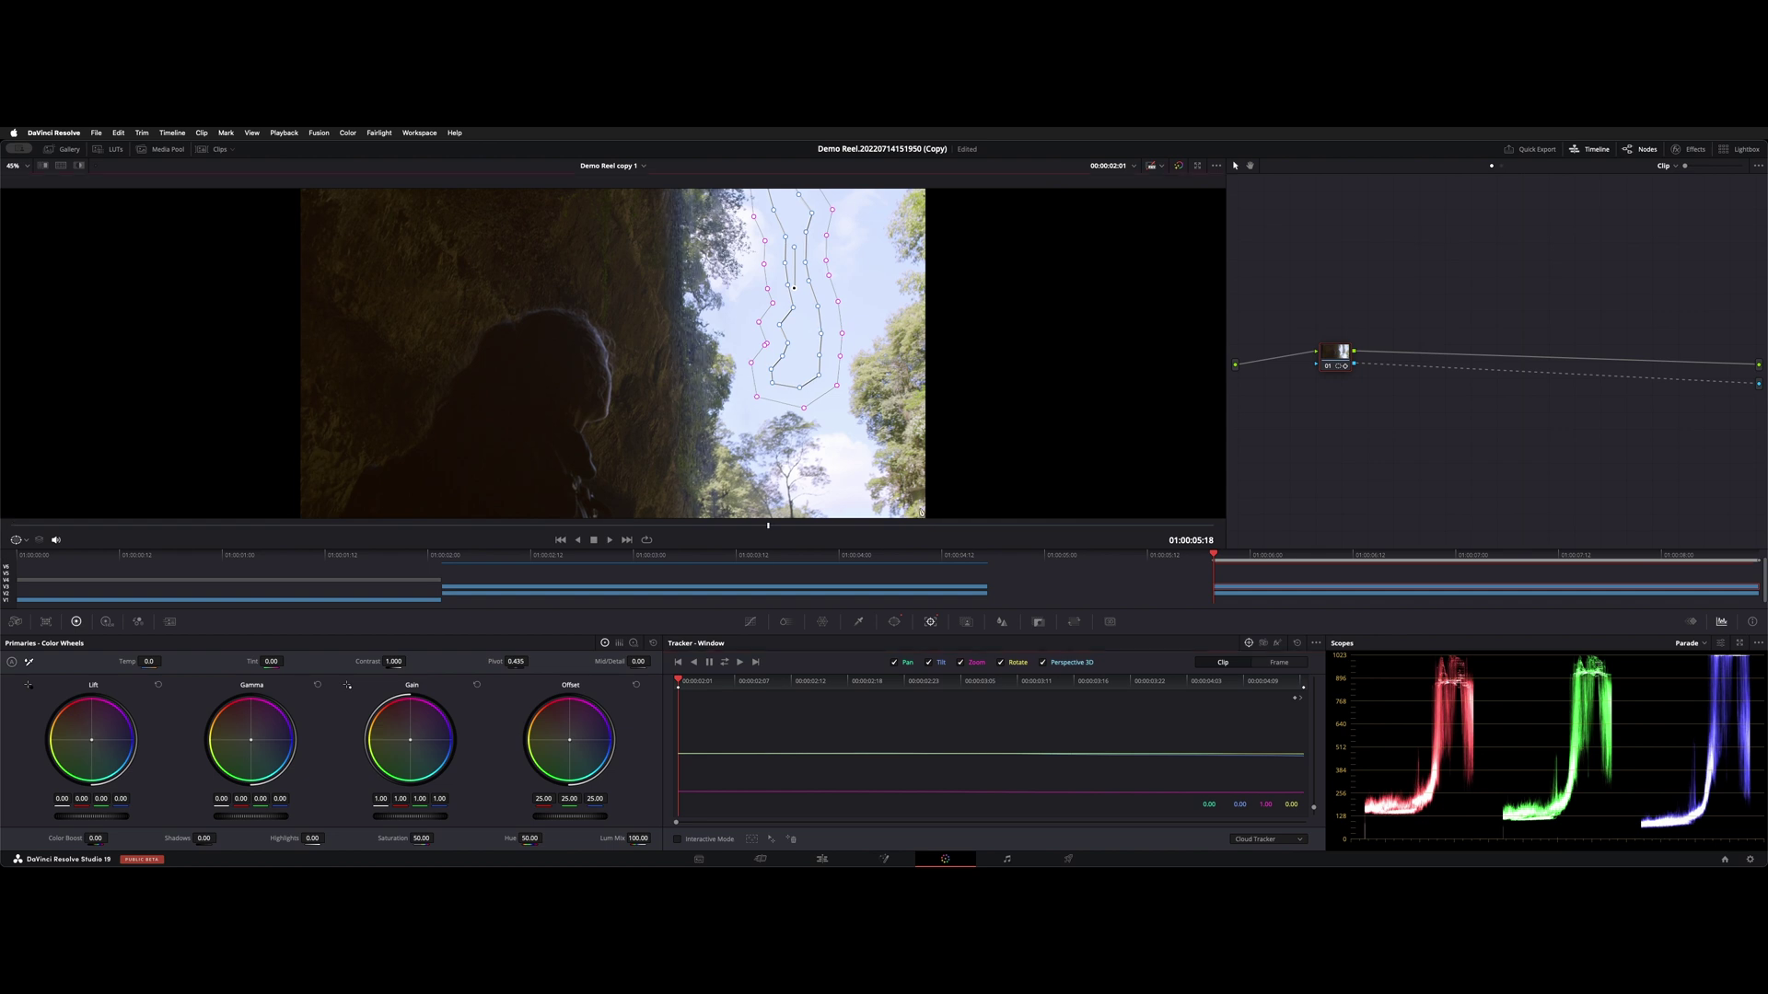
pyautogui.moveTo(921, 525); pyautogui.dragTo(578, 533)
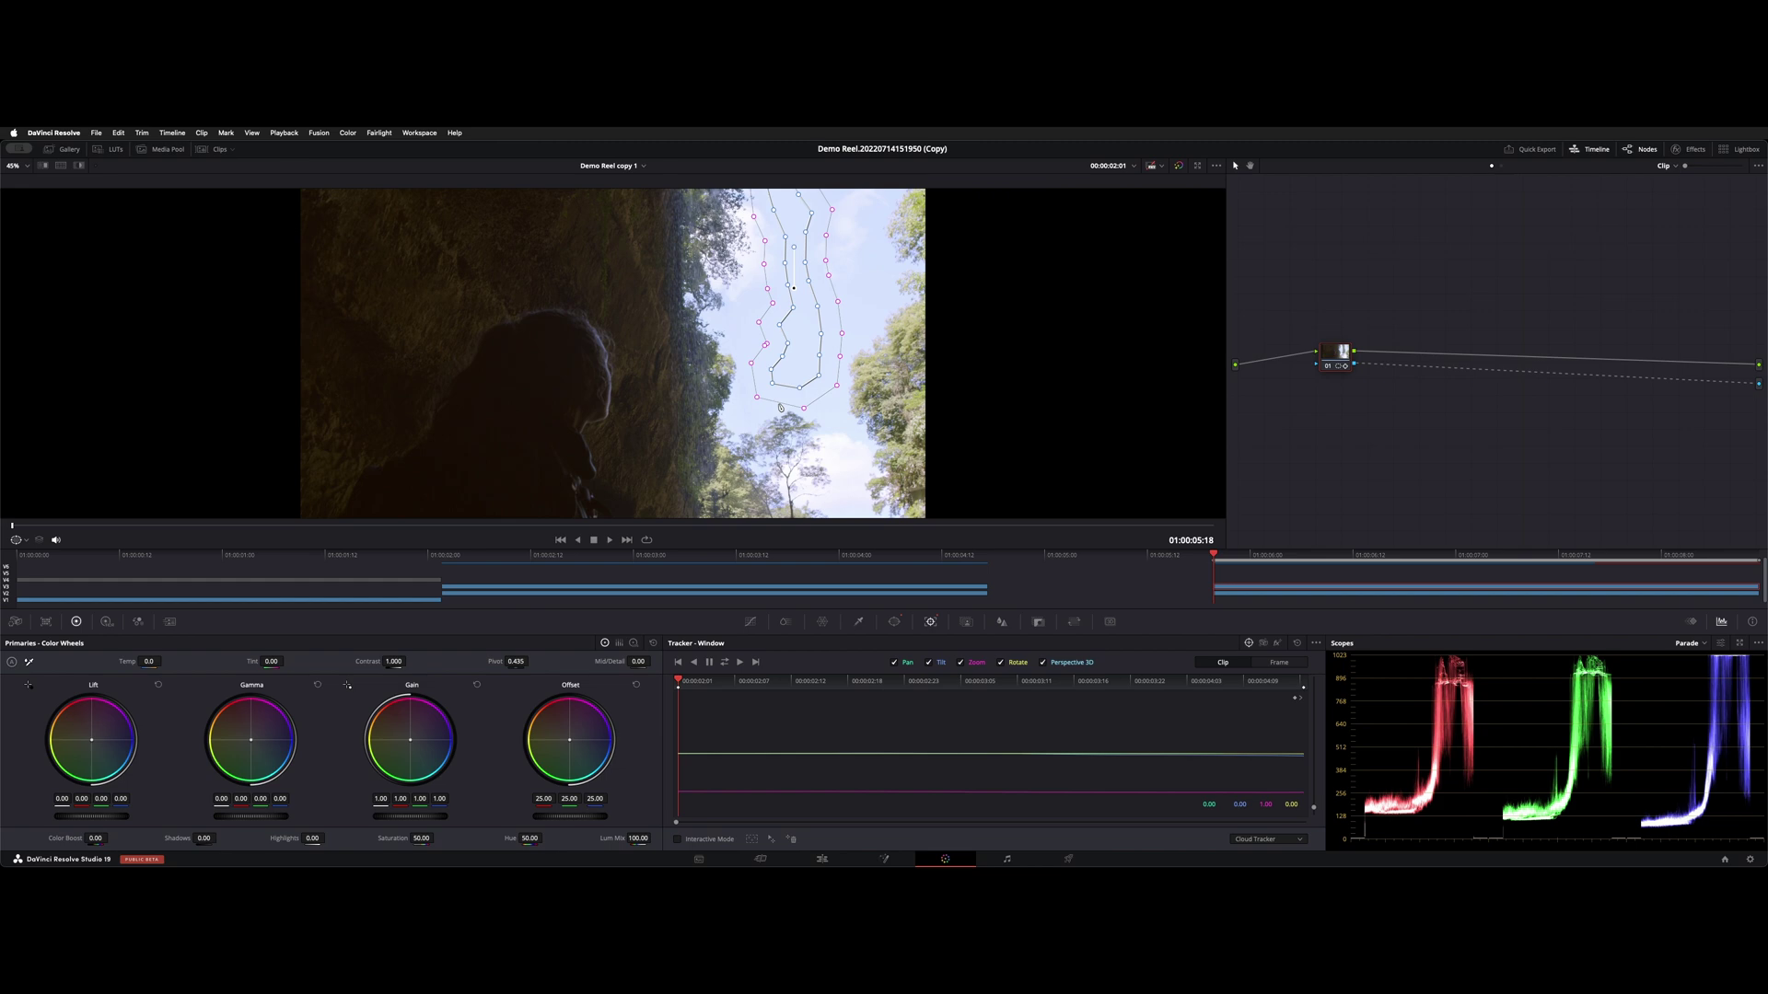
pyautogui.click(798, 299)
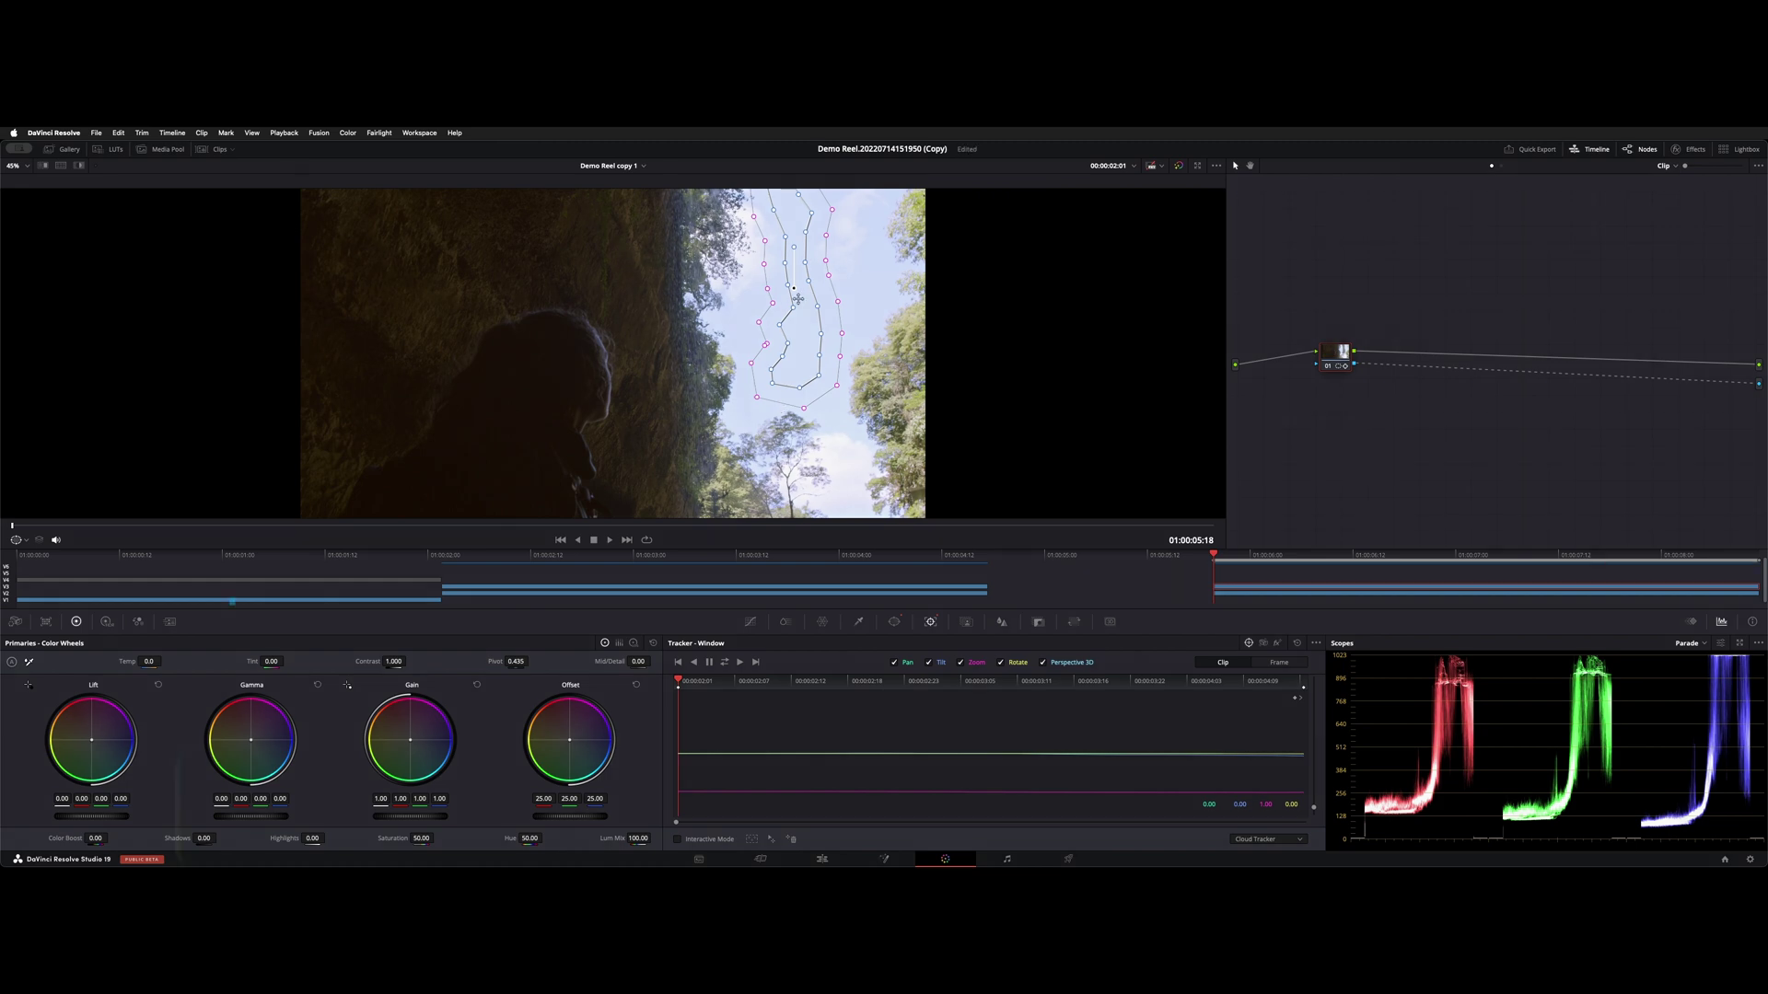